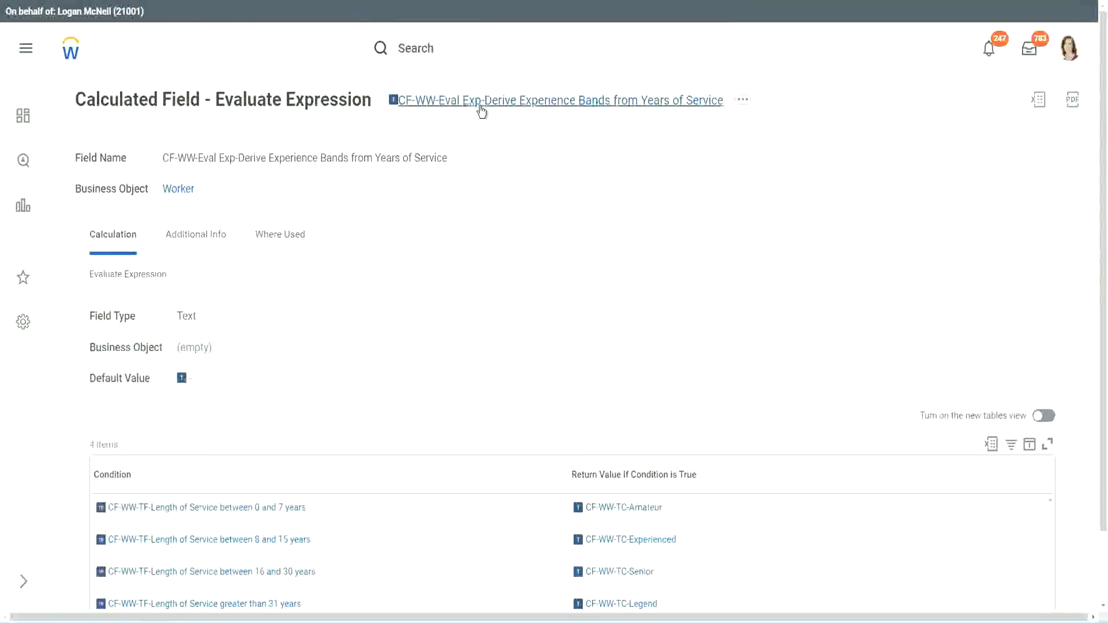
{"action": "right_click", "coordinate": [480, 106]}
{"action": "left_click", "coordinate": [523, 175]}
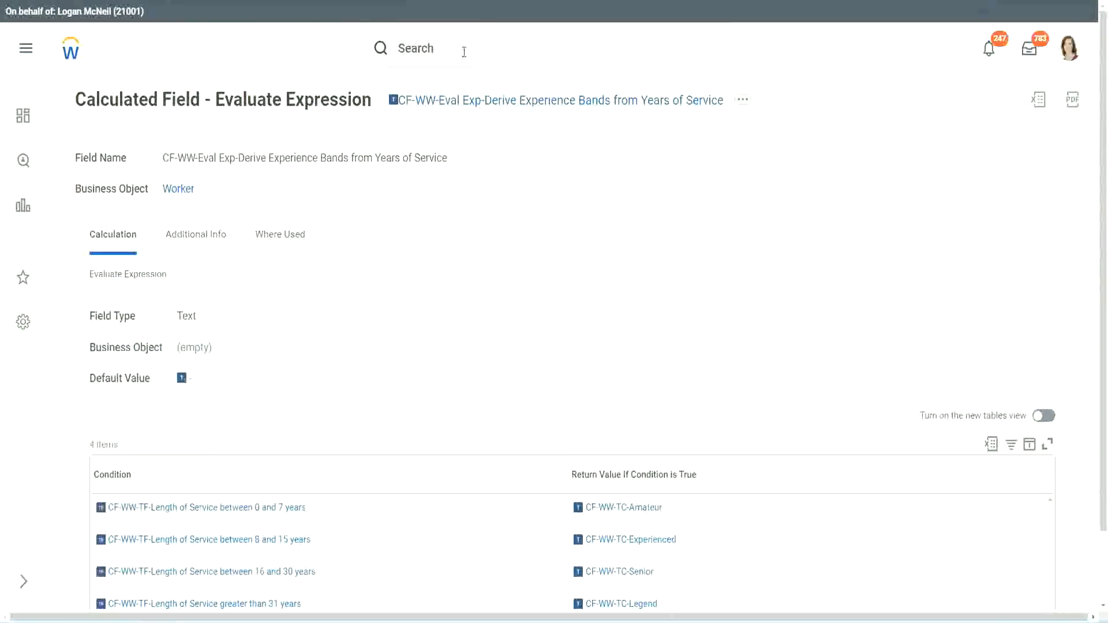
{"action": "left_click", "coordinate": [464, 52]}
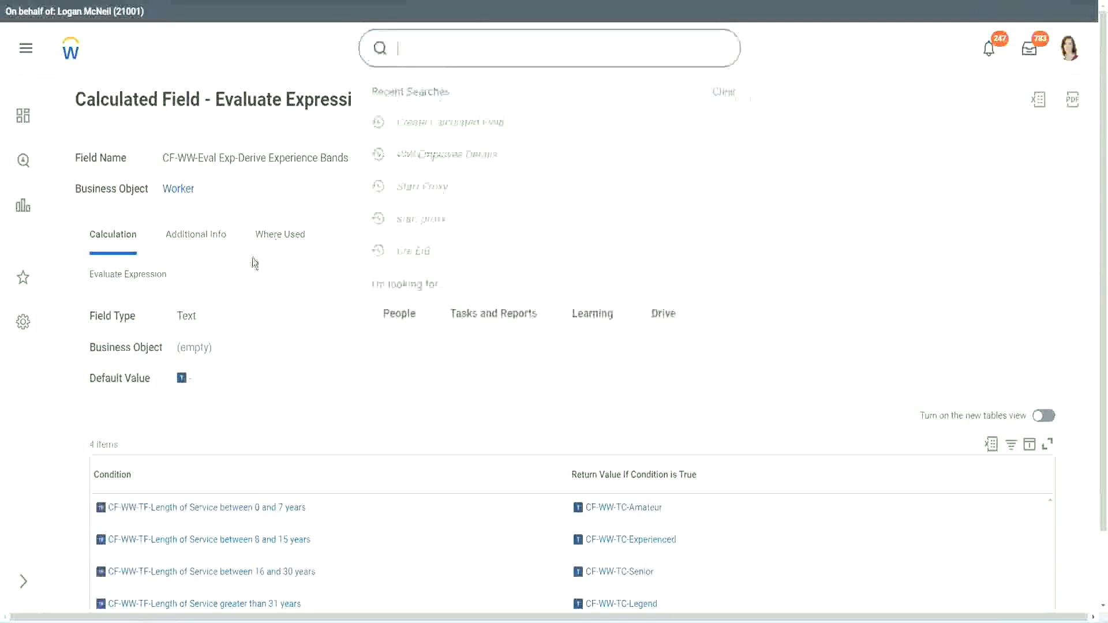
{"action": "left_click", "coordinate": [786, 134]}
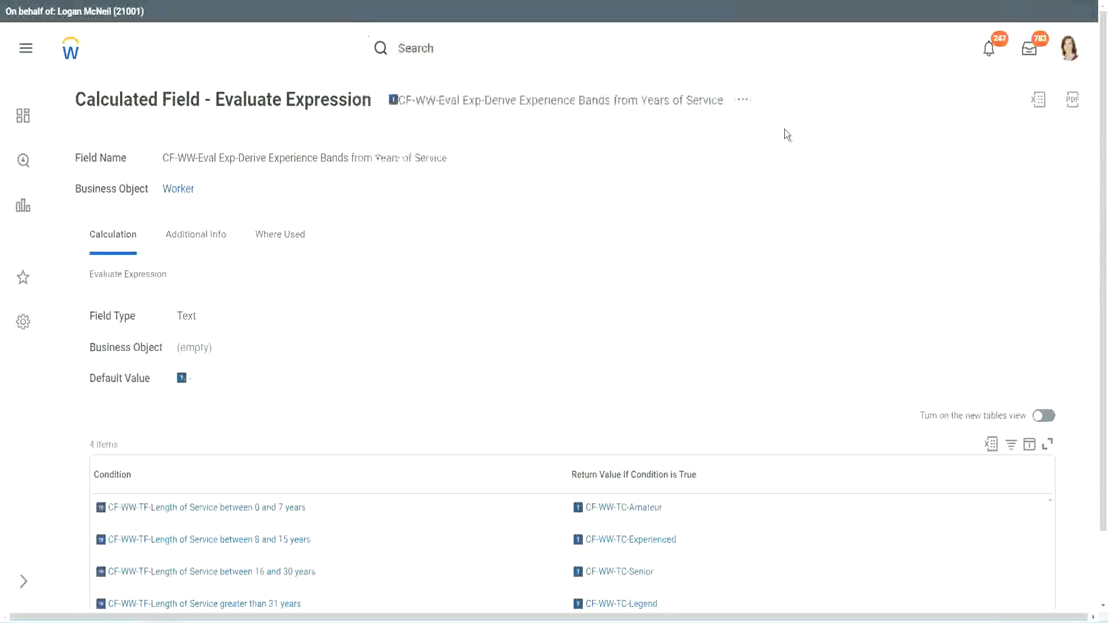
Step: Search for "create calc field" and open the Create Calculated Field task
{"action": "left_click", "coordinate": [438, 44]}
{"action": "type", "text": "create calc"}
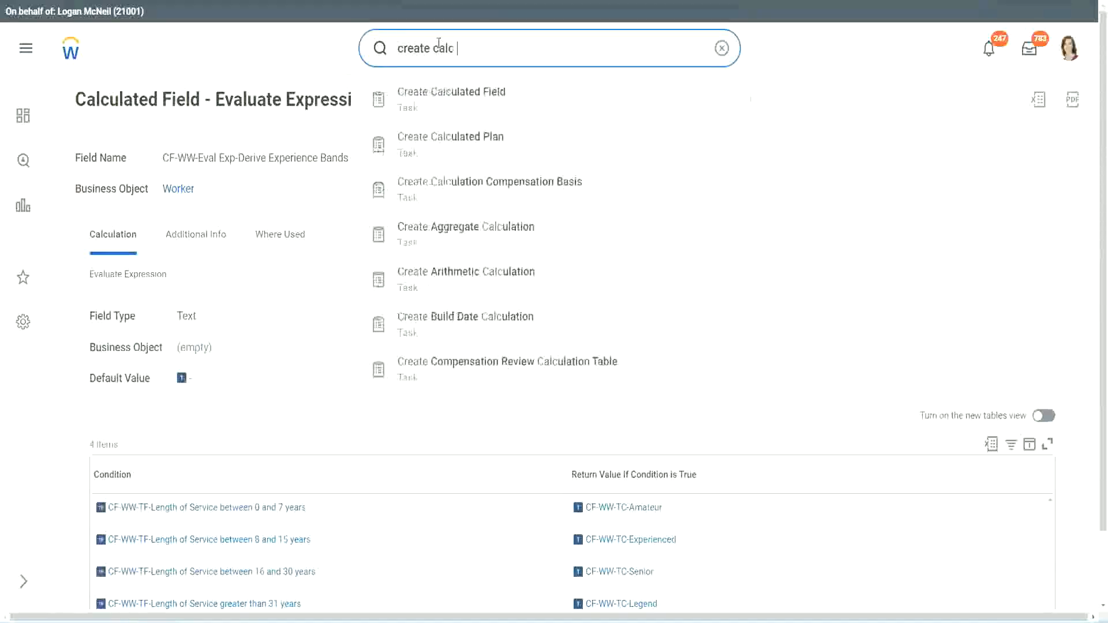
{"action": "type", "text": " field"}
{"action": "left_click", "coordinate": [462, 108]}
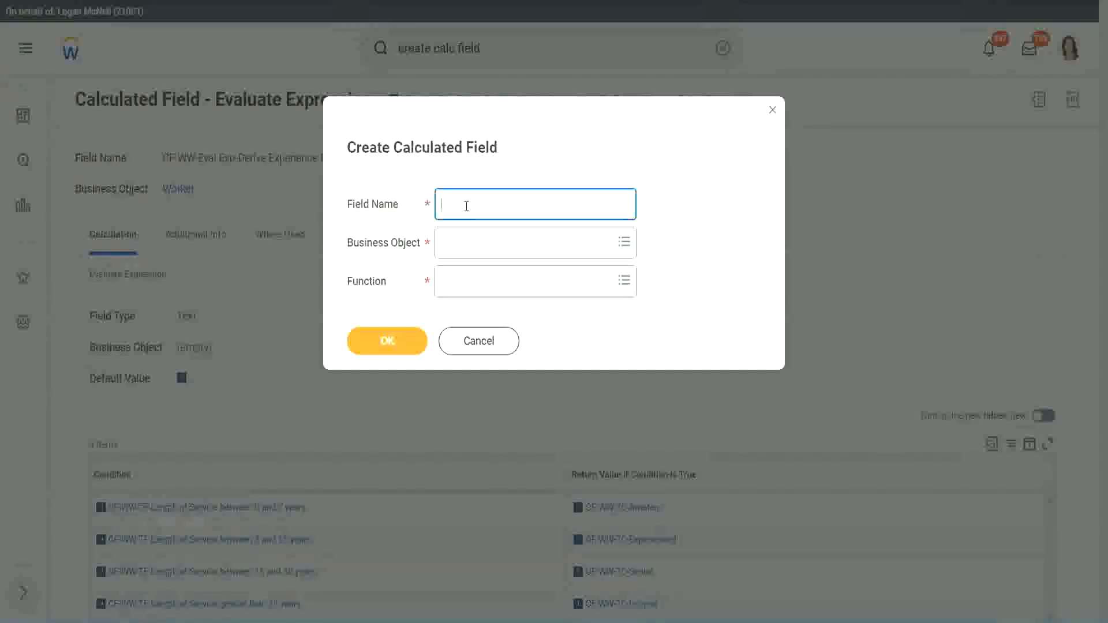
Step: Name the new calculated field "CF-WW-LRB-Identify Experience Bands from years of Service"
{"action": "type", "text": "CF-WW-LRB-Identify Exe"}
{"action": "key", "text": "BackSpace"}
{"action": "type", "text": "periende"}
{"action": "key", "text": "BackSpace"}
{"action": "key", "text": "BackSpace"}
{"action": "type", "text": "ce "}
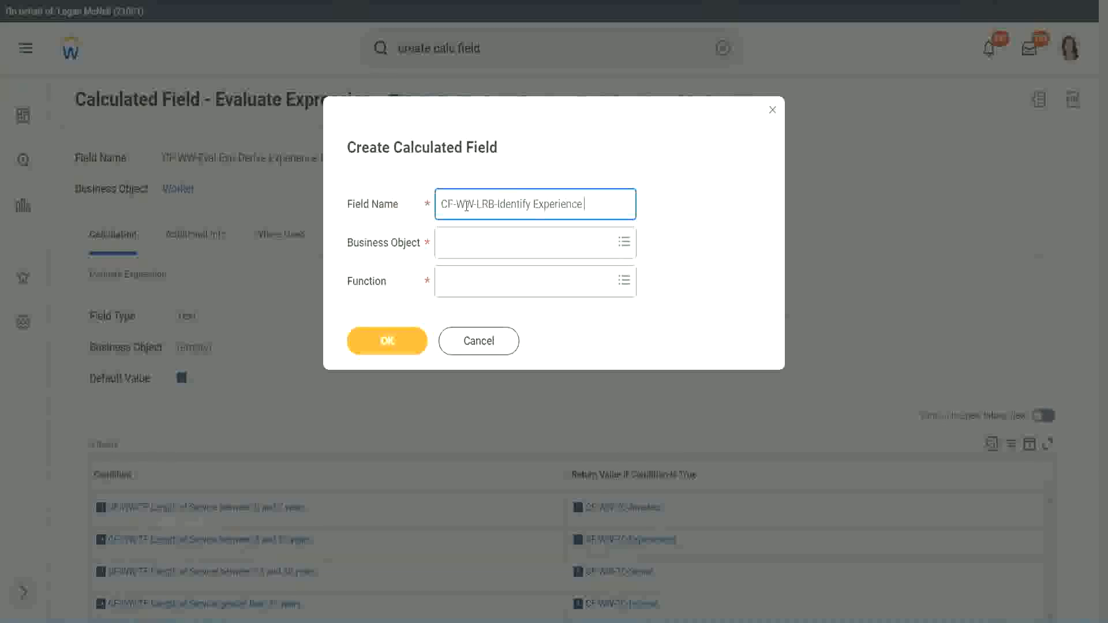
{"action": "type", "text": "Bands (rom"}
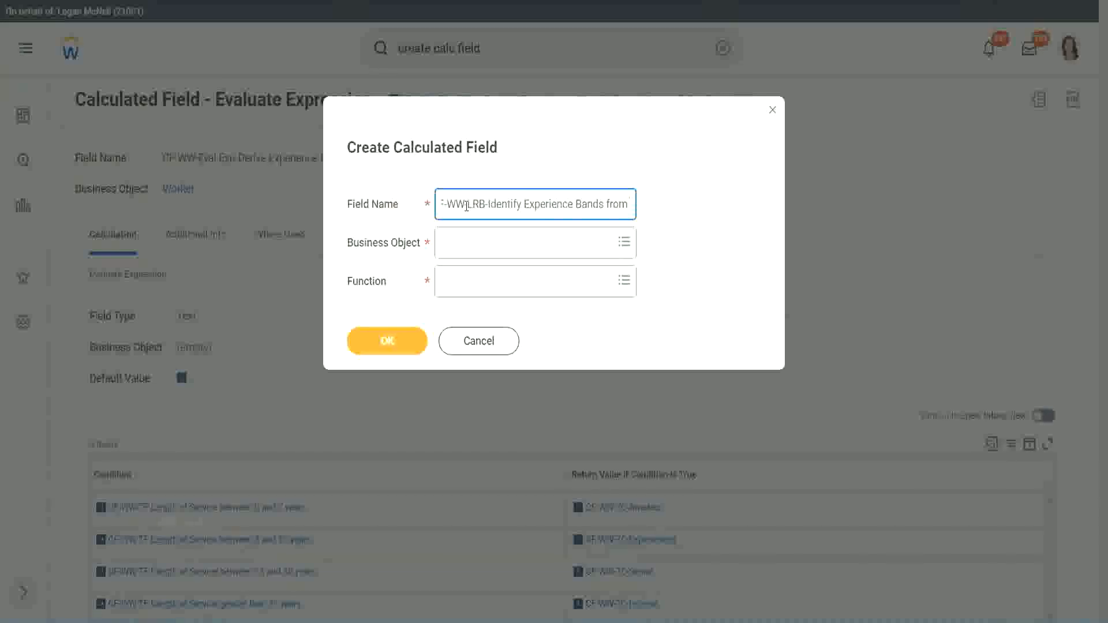
{"action": "type", "text": " years of Service)"}
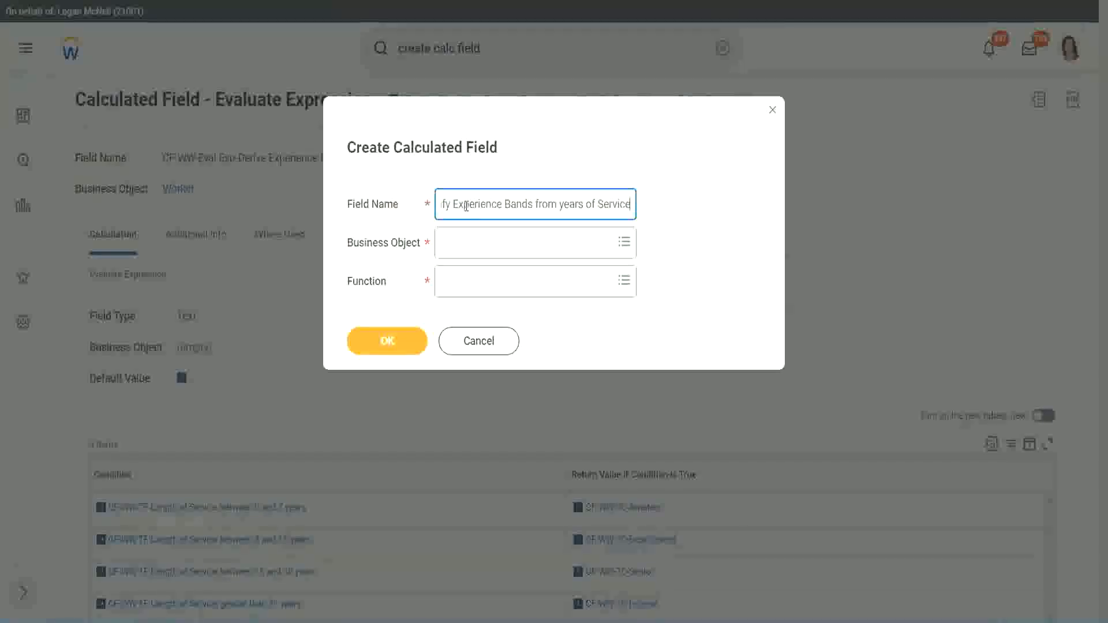
Step: Choose Worker as the business object and Lookup Range Band as the function, and confirm the new calculated field
{"action": "key", "text": "Tab"}
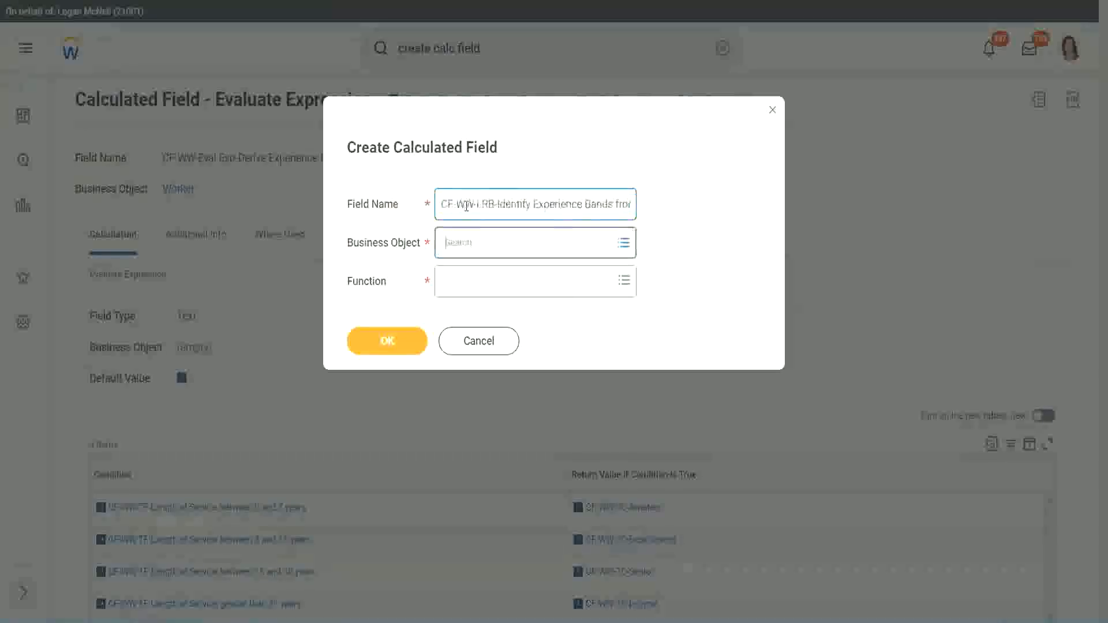
{"action": "type", "text": "wor"}
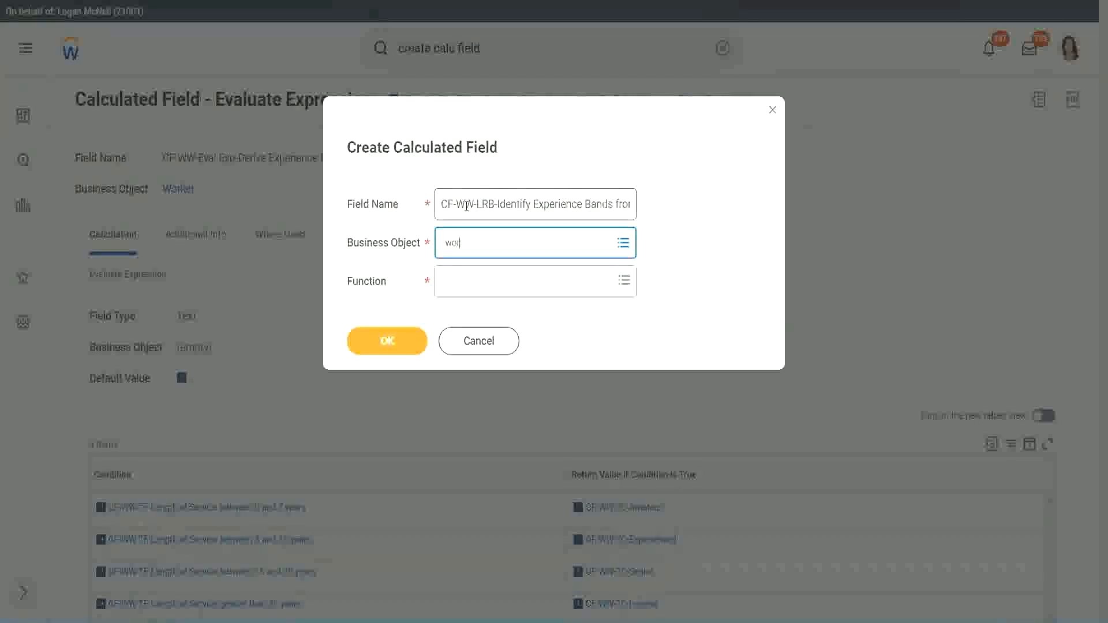
{"action": "type", "text": "ker"}
{"action": "key", "text": "Return"}
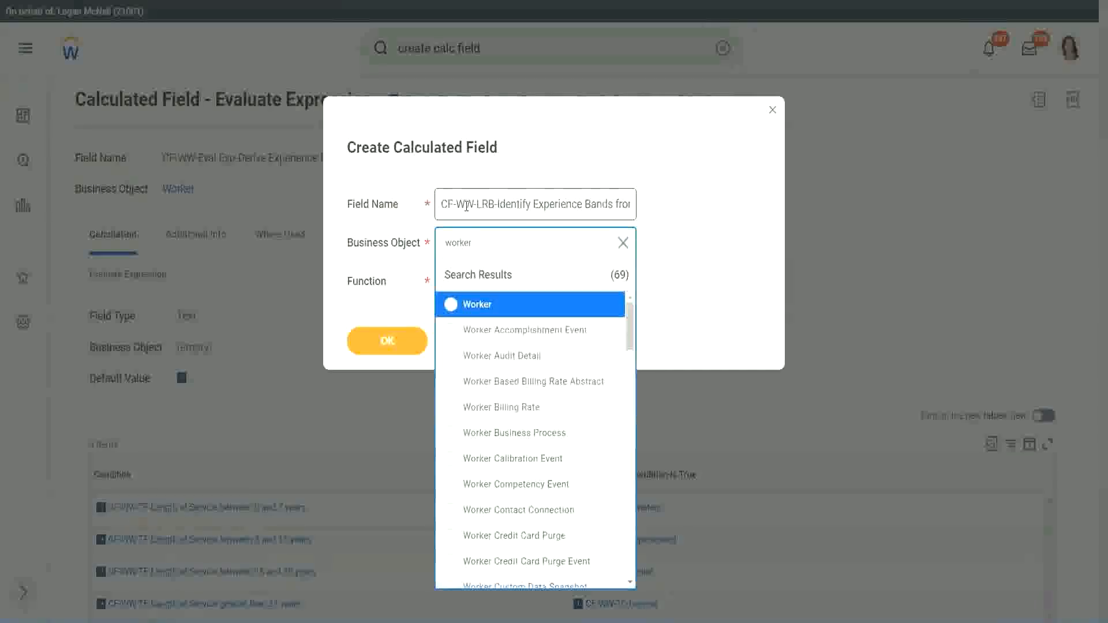
{"action": "key", "text": "Return"}
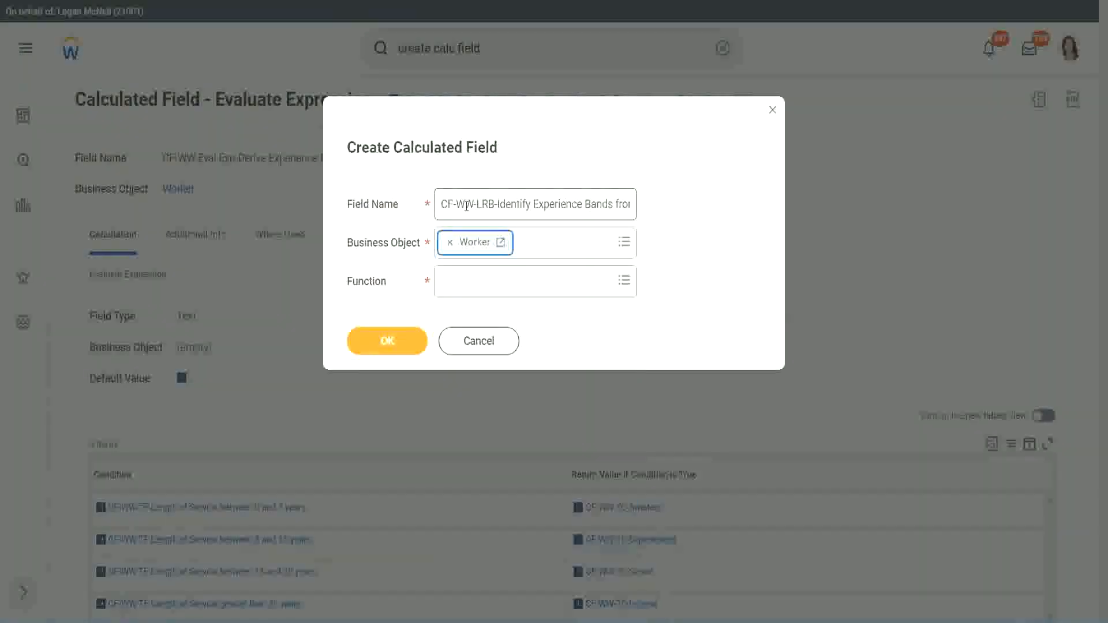
{"action": "key", "text": "Tab"}
{"action": "type", "text": "loo"}
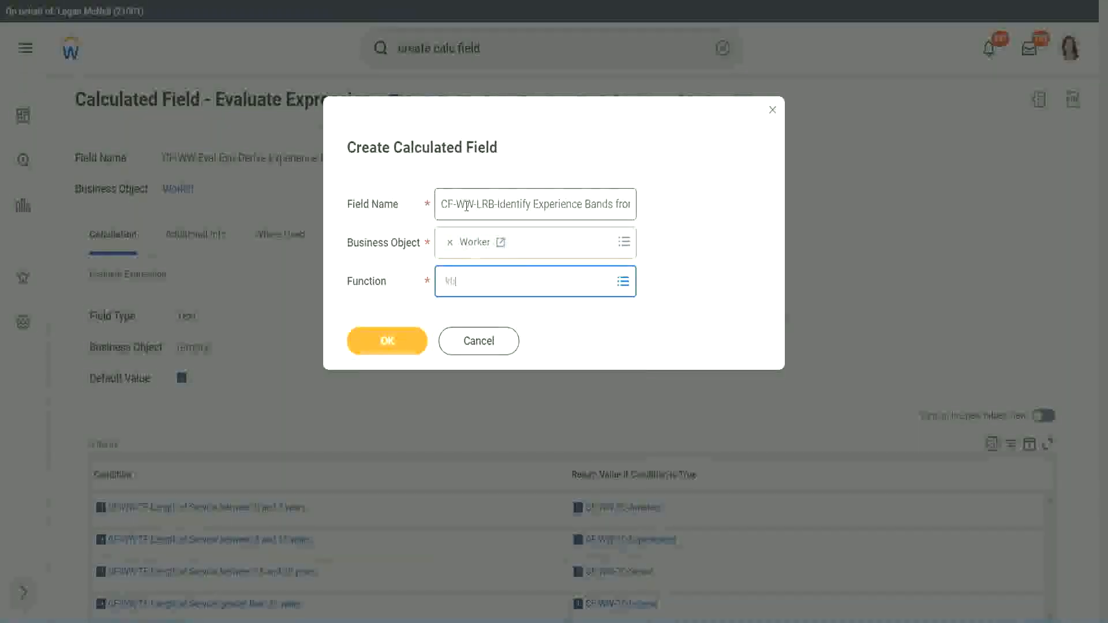
{"action": "key", "text": "Return"}
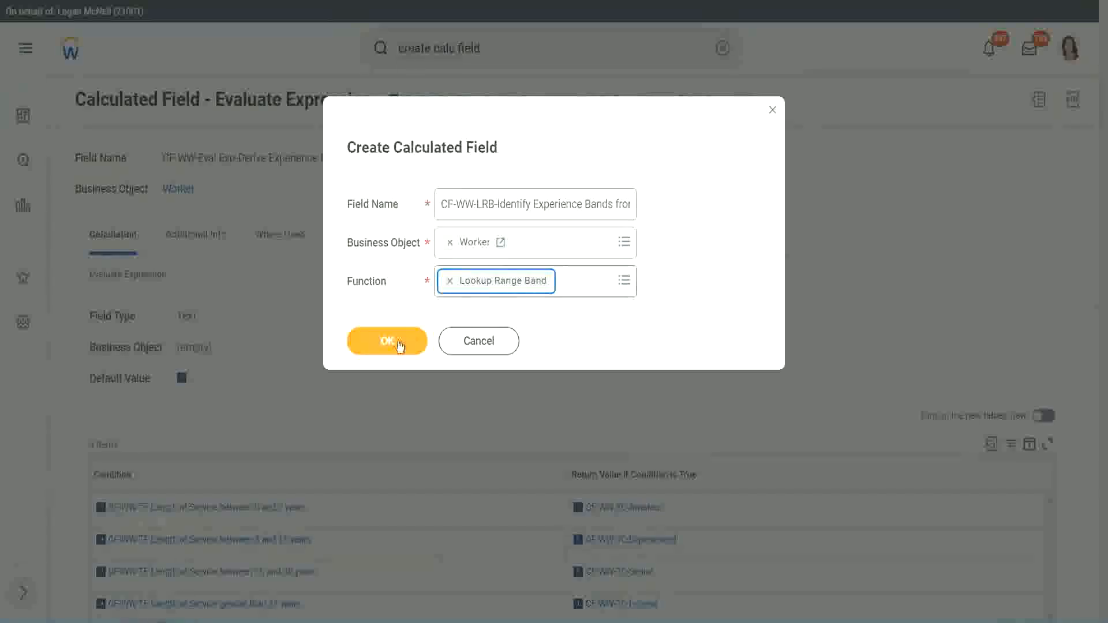
{"action": "left_click", "coordinate": [396, 342]}
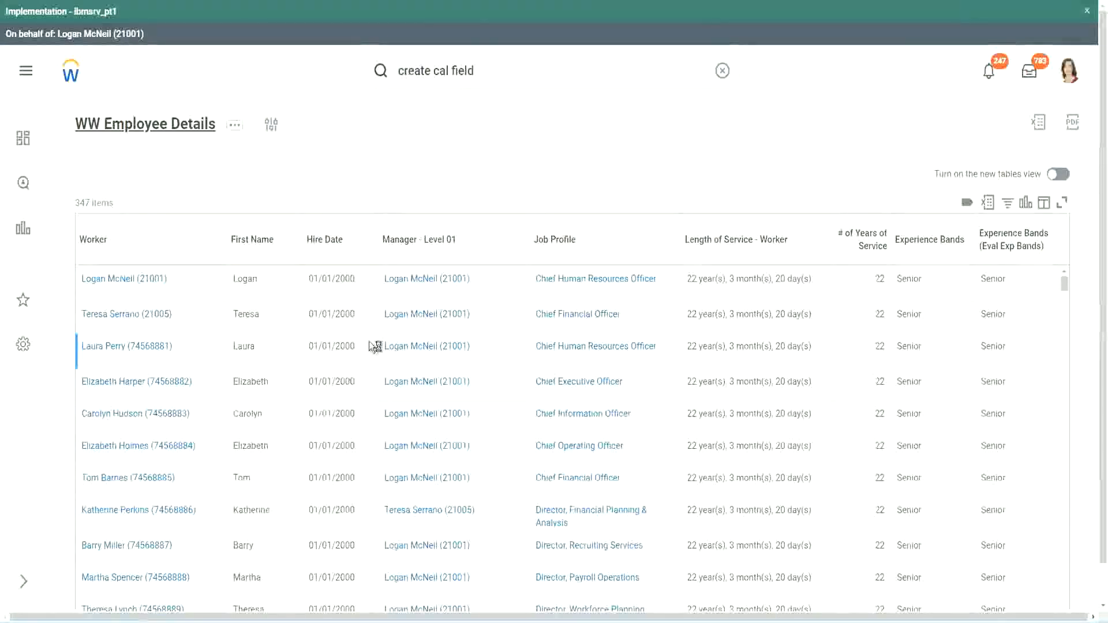
Step: Copy the CF-WW-Convert Text To Number-Number of Years from Length of Service name from the WW Employee Details columns and set it as source field
{"action": "scroll", "coordinate": [366, 381], "scroll_direction": "down", "scroll_amount": 6}
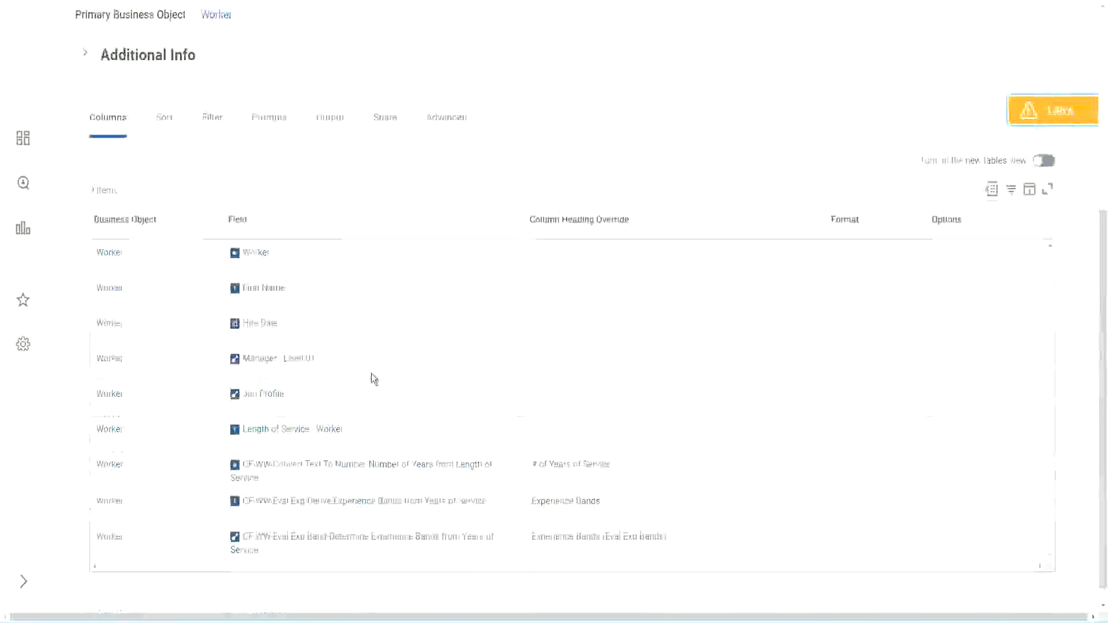
{"action": "right_click", "coordinate": [351, 451]}
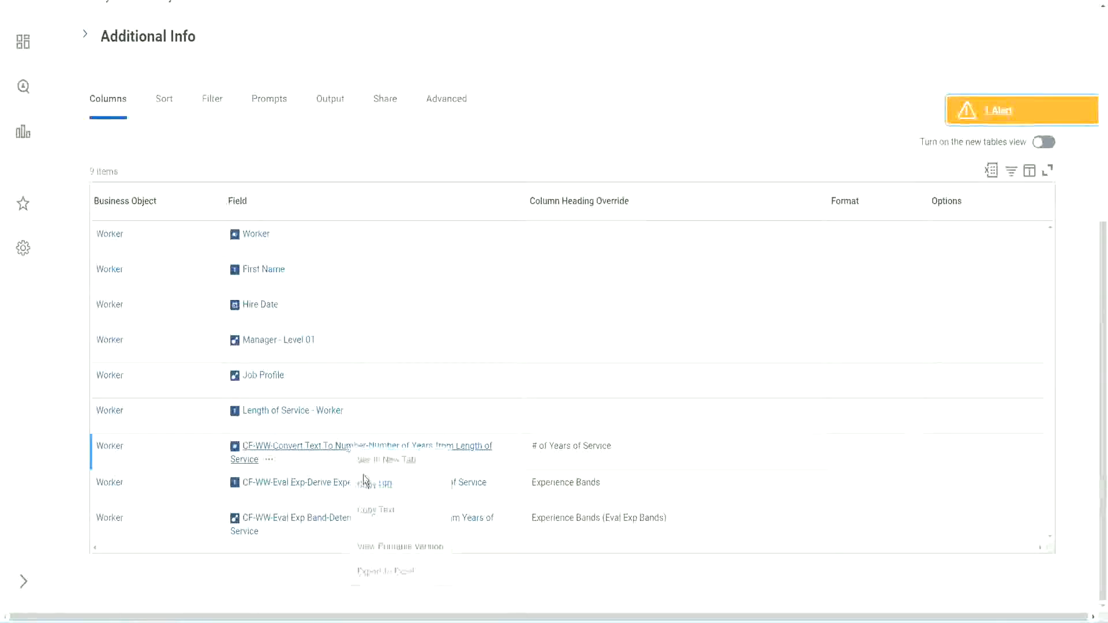
{"action": "left_click", "coordinate": [380, 511]}
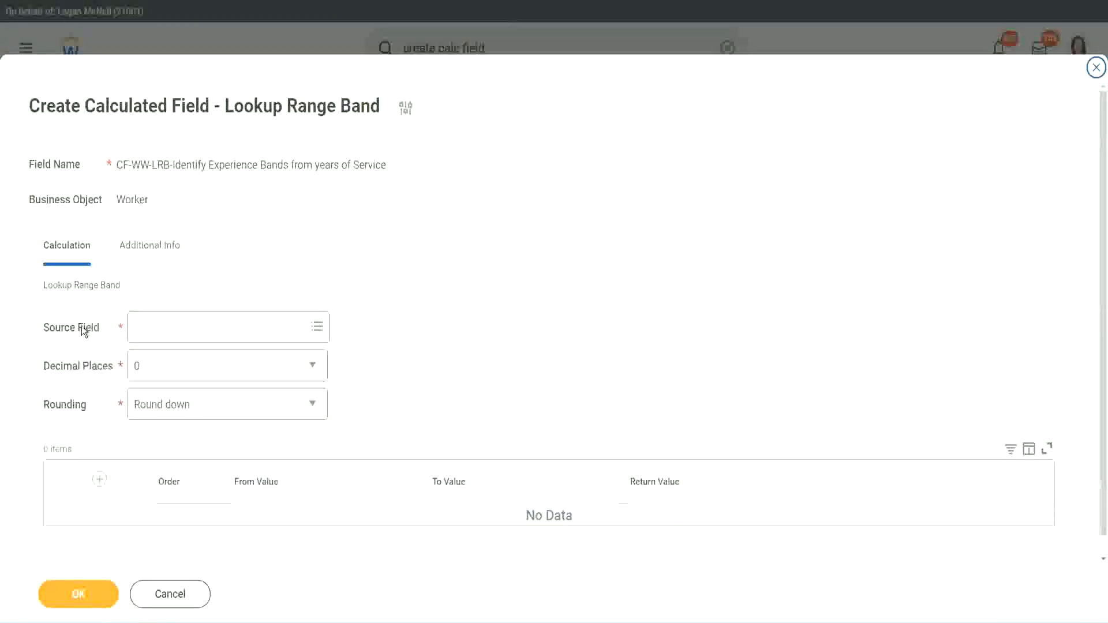
{"action": "left_click", "coordinate": [173, 328]}
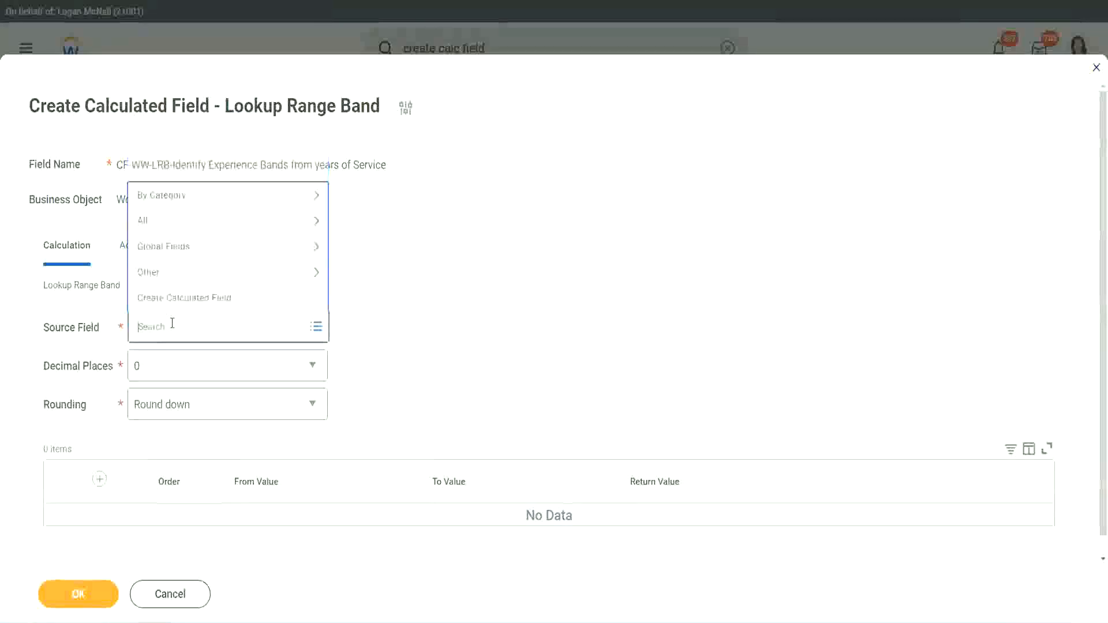
{"action": "key", "text": "ctrl+v"}
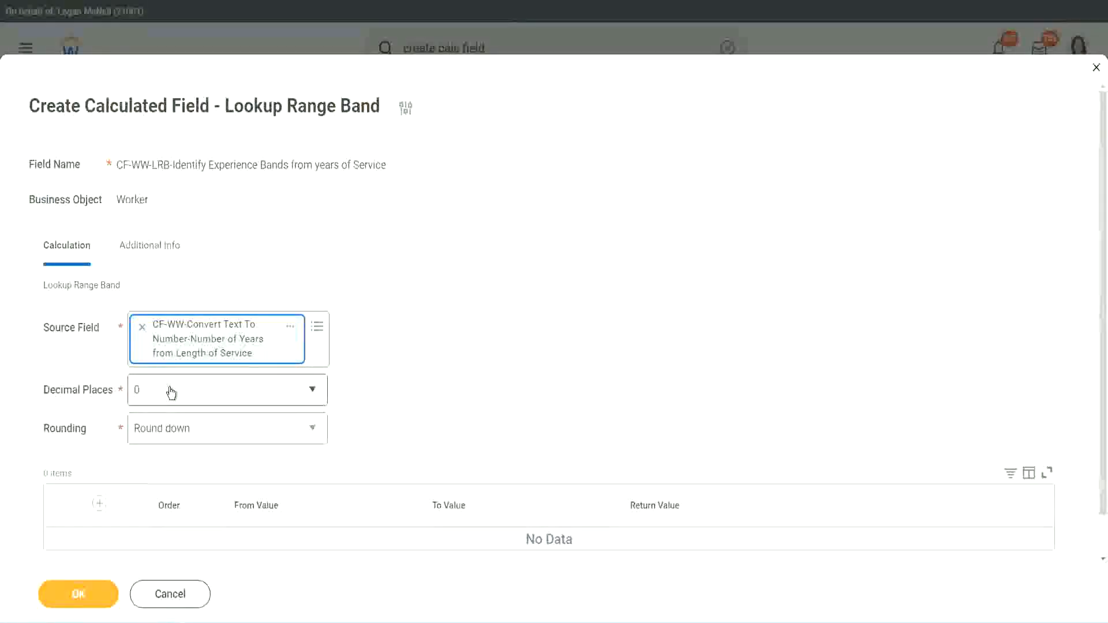
Step: Check the decimal places options, keep 0, and set the rounding to Round
{"action": "left_click", "coordinate": [217, 395]}
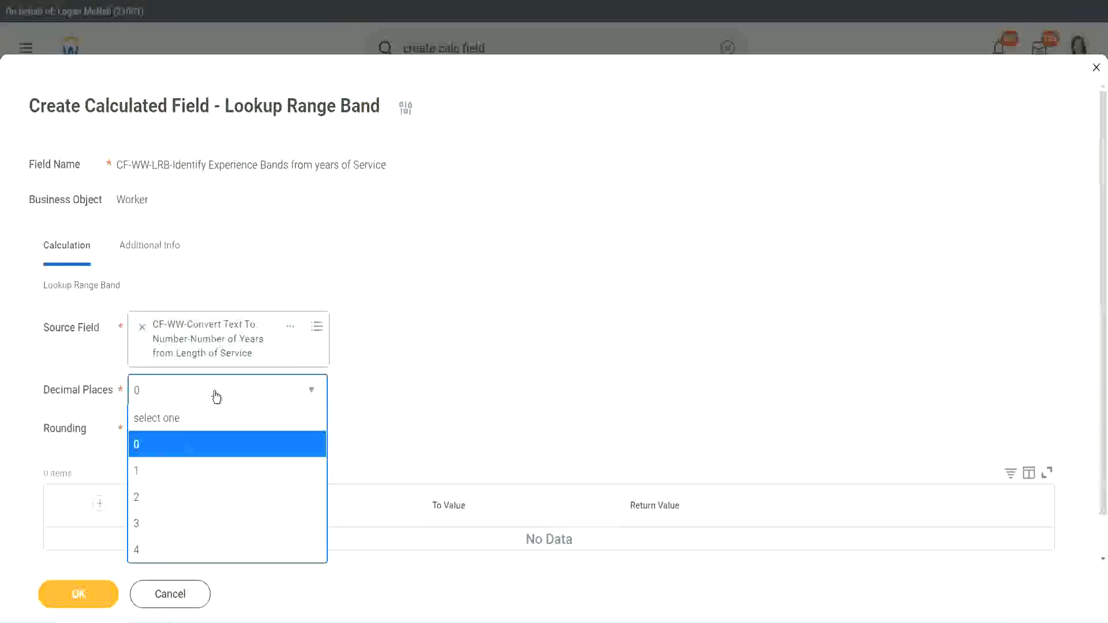
{"action": "left_click", "coordinate": [431, 381]}
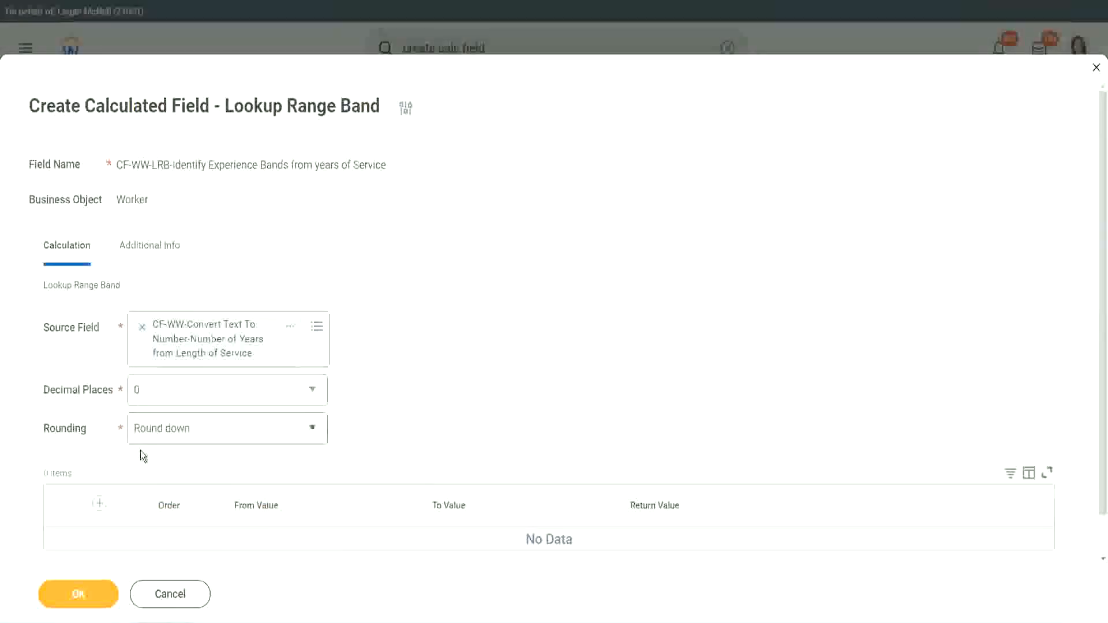
{"action": "left_click", "coordinate": [178, 432]}
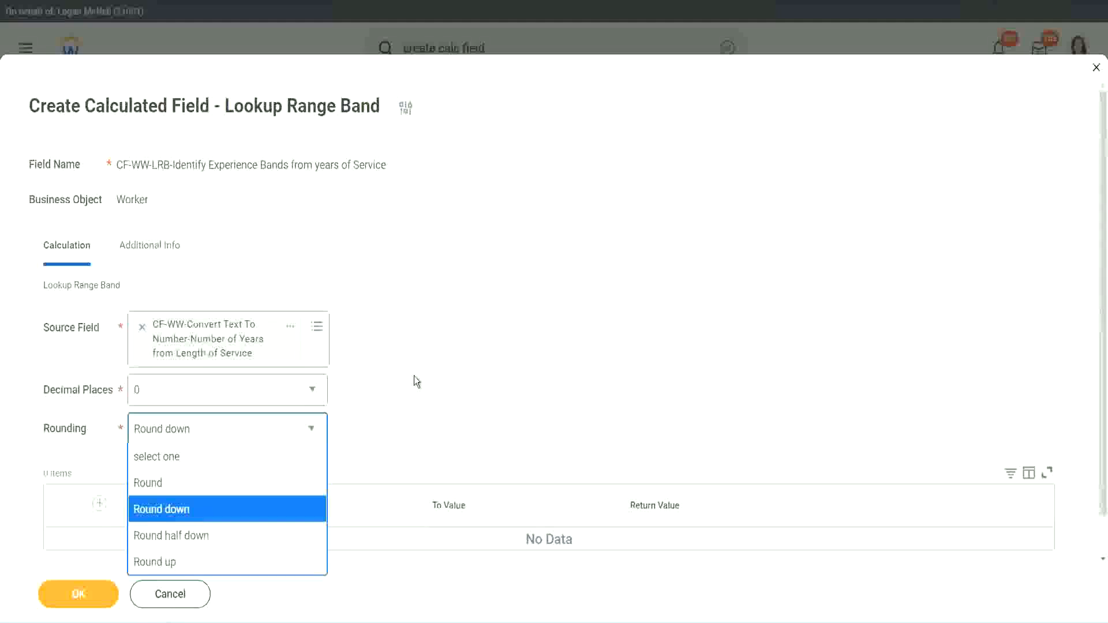
{"action": "left_click", "coordinate": [390, 424]}
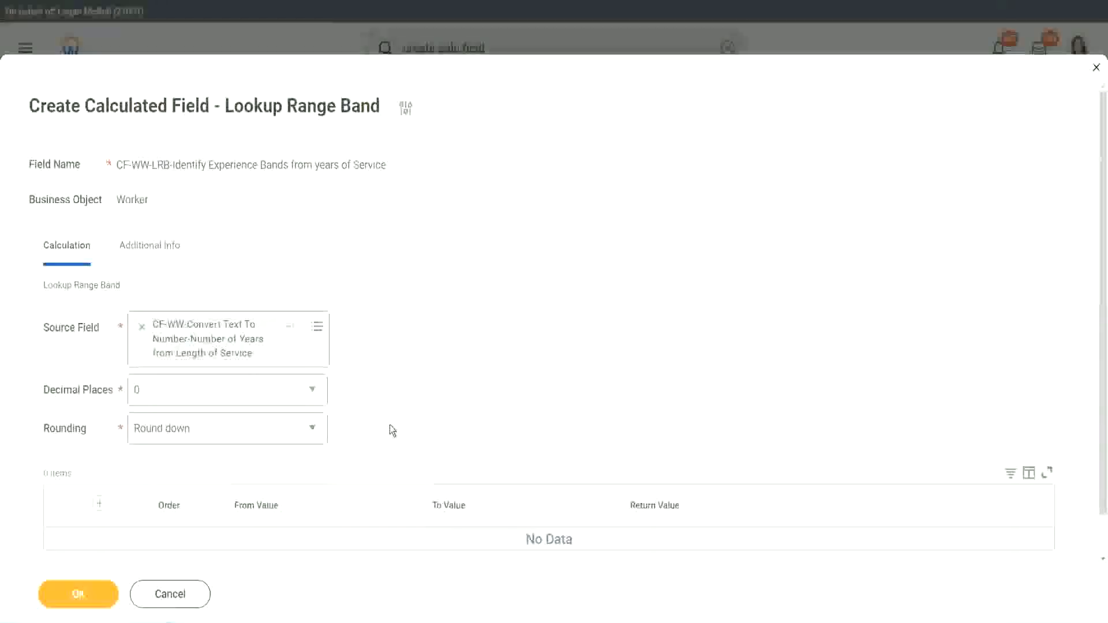
{"action": "left_click", "coordinate": [188, 431]}
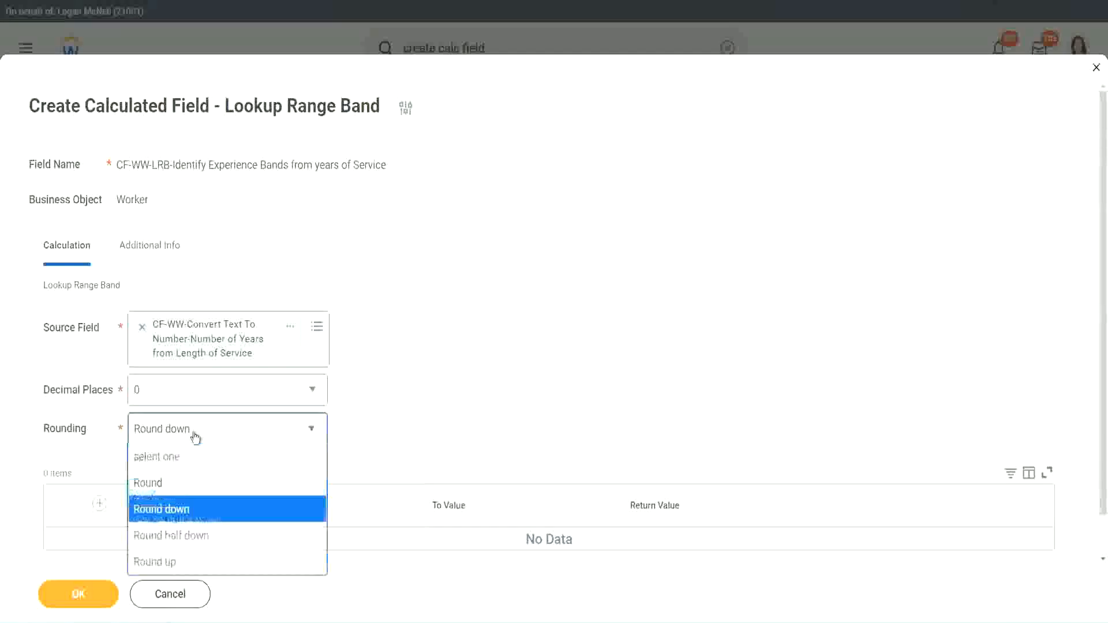
{"action": "left_click", "coordinate": [185, 485]}
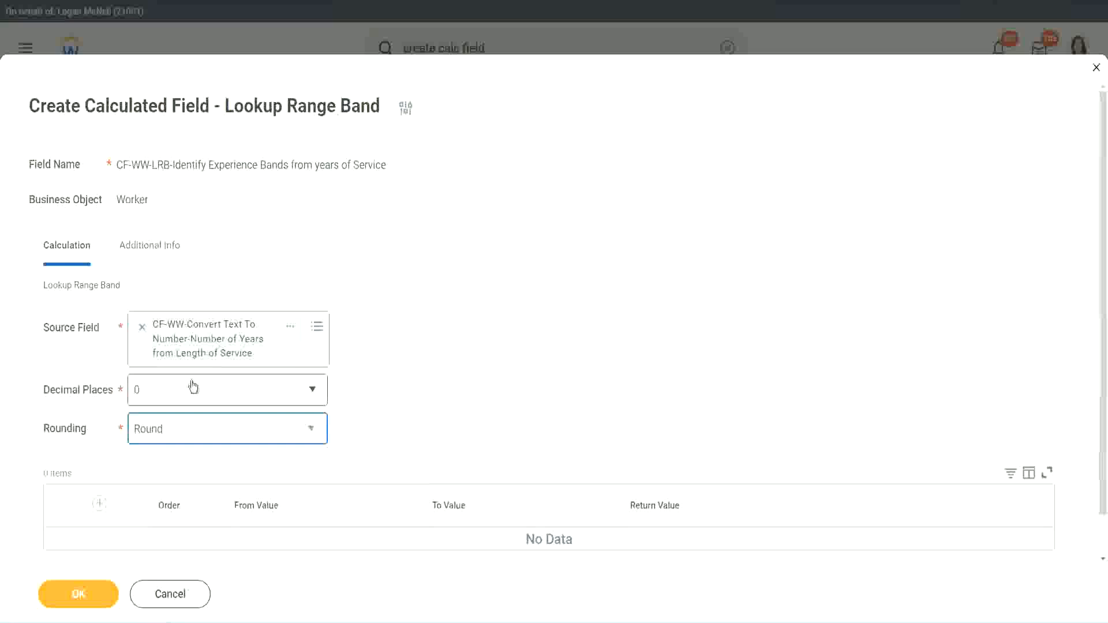
Step: Add a range band row from 0 to 7 with the return value "Amateur"
{"action": "left_click", "coordinate": [101, 504]}
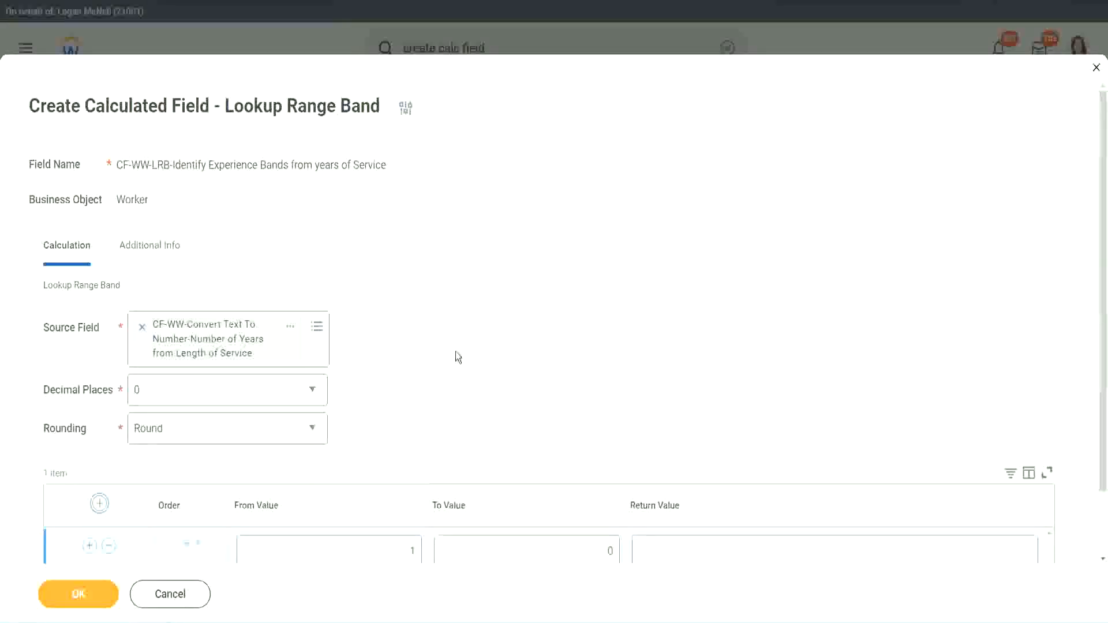
{"action": "scroll", "coordinate": [456, 351], "scroll_direction": "down", "scroll_amount": 1}
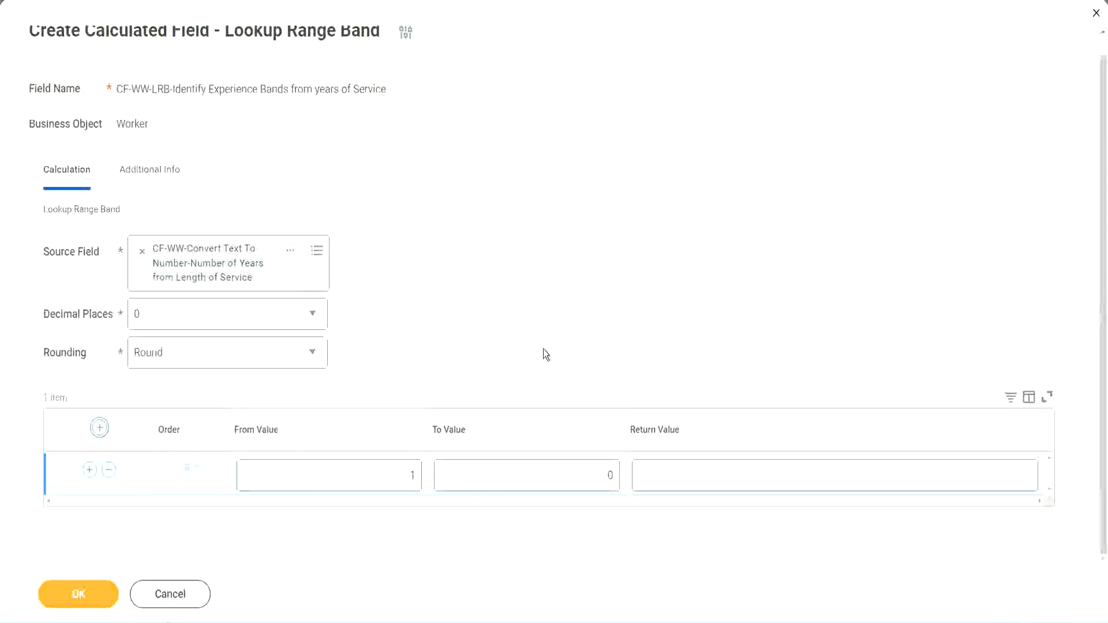
{"action": "left_click", "coordinate": [404, 480]}
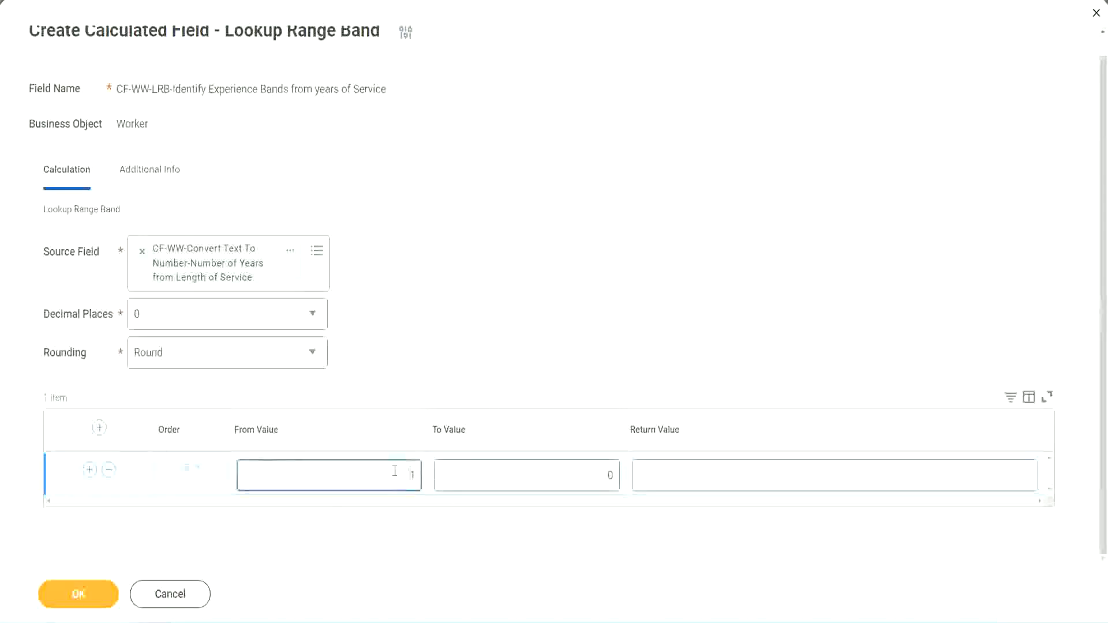
{"action": "type", "text": "0"}
{"action": "key", "text": "Tab"}
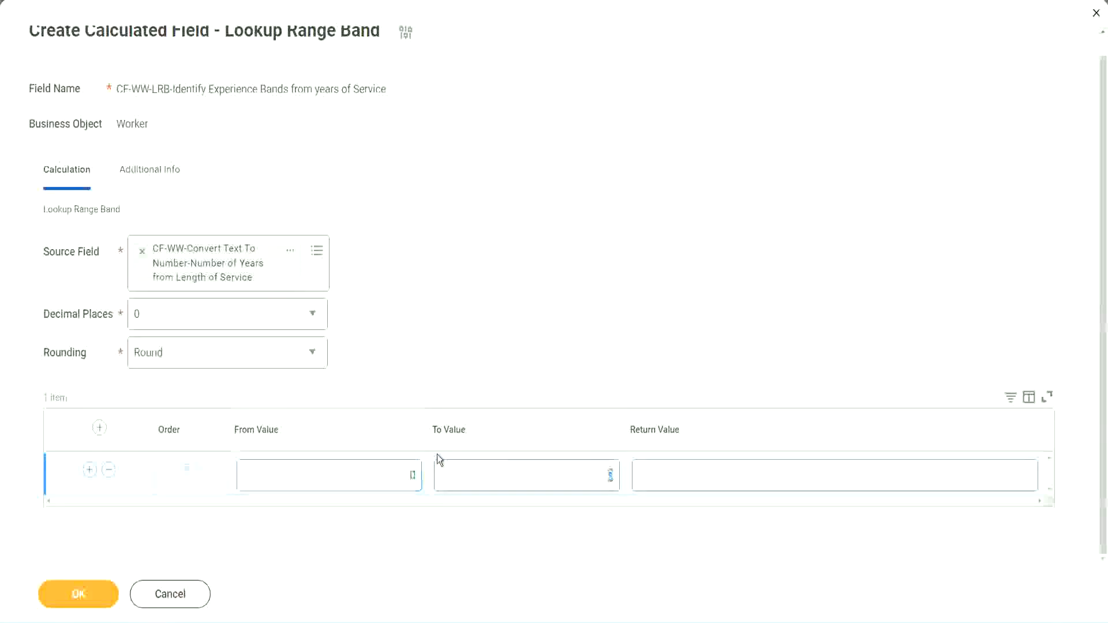
{"action": "type", "text": "7"}
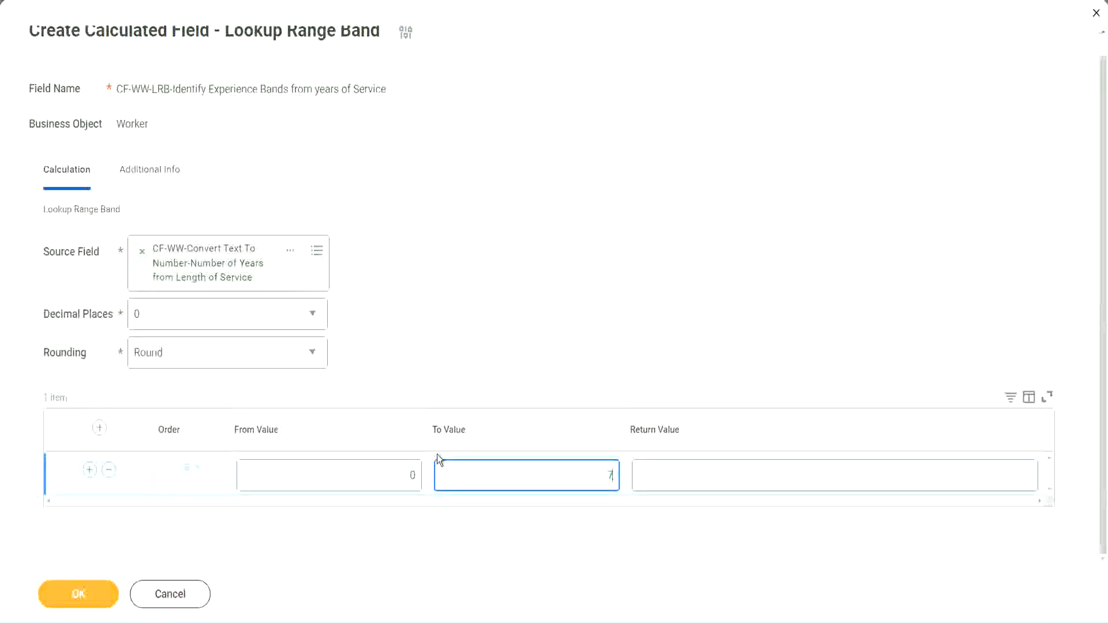
{"action": "key", "text": "Tab"}
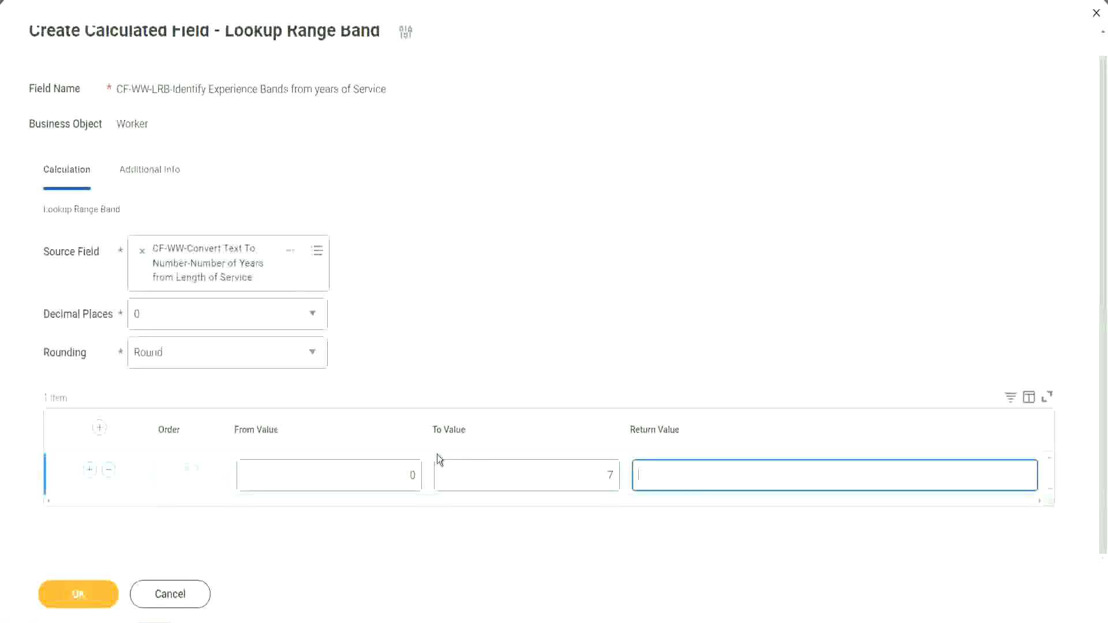
{"action": "type", "text": "Amateur"}
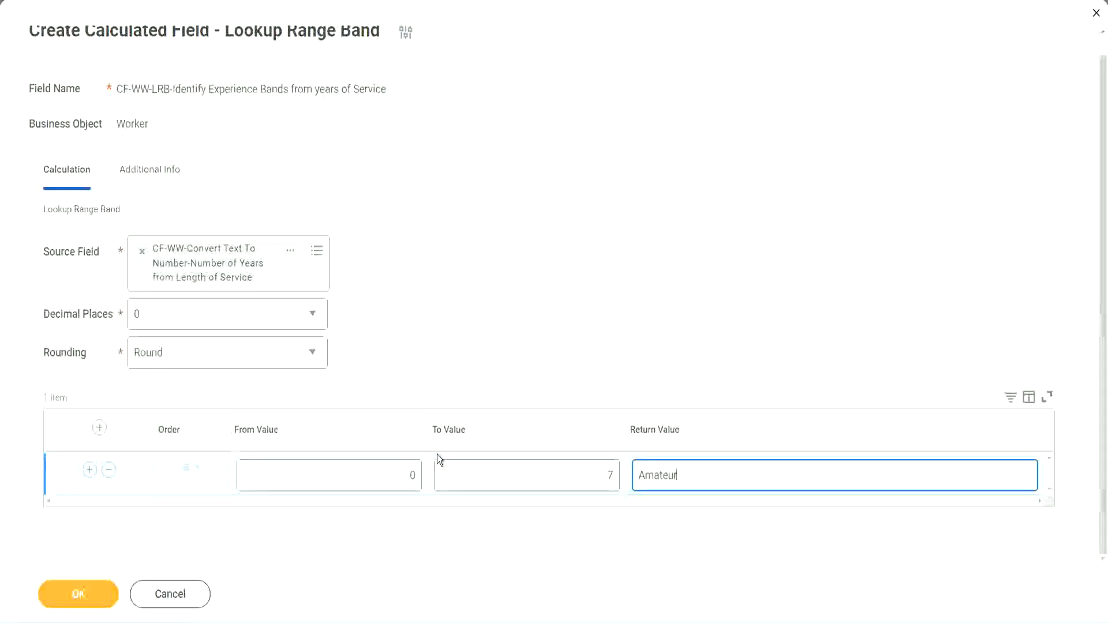
{"action": "left_click", "coordinate": [385, 482]}
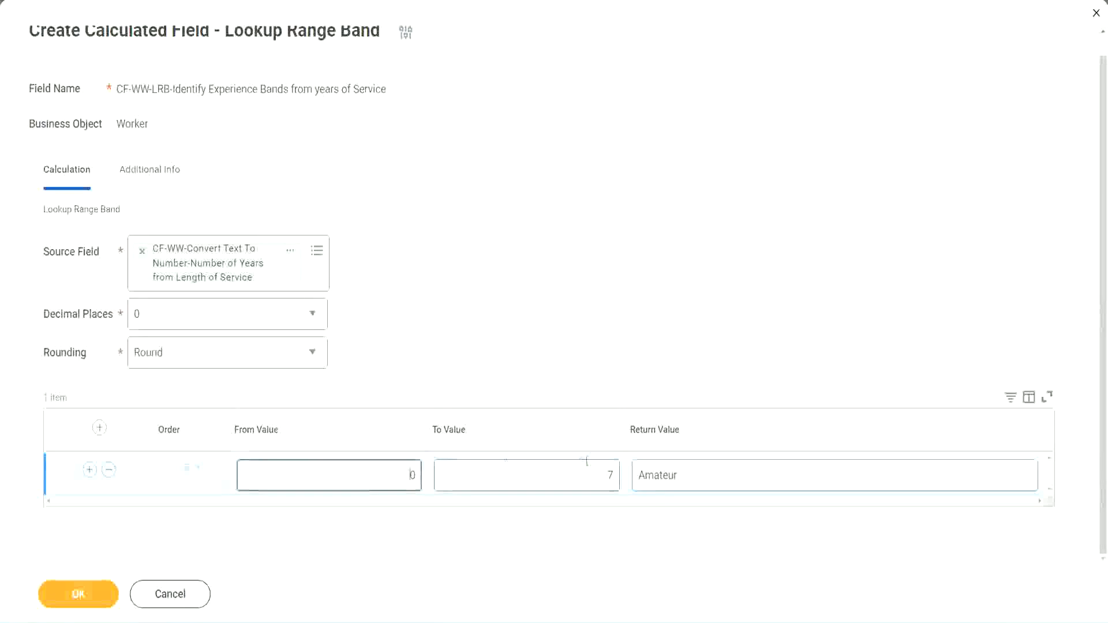
{"action": "left_click", "coordinate": [599, 468]}
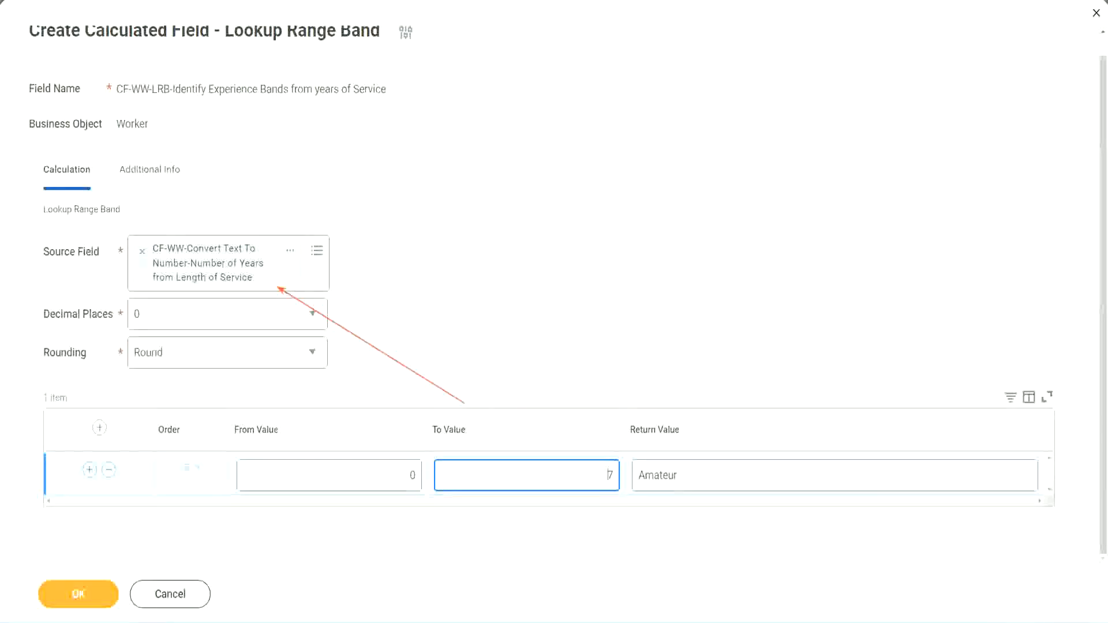
Step: Add a second range band row from 8 to 15 with the return value "Experienced"
{"action": "left_click", "coordinate": [89, 470]}
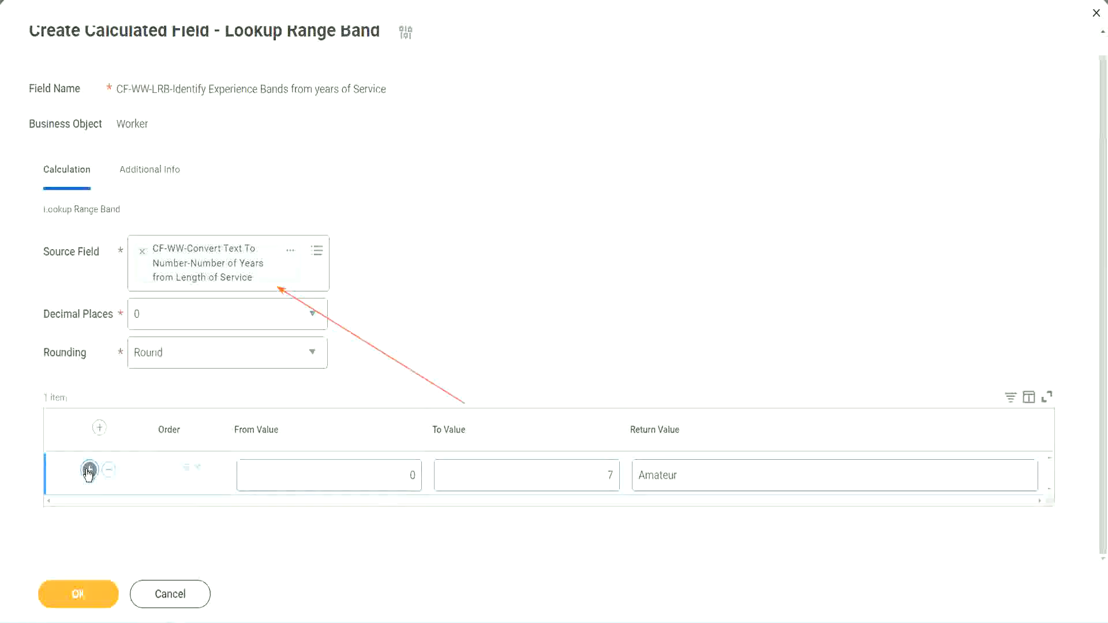
{"action": "left_click", "coordinate": [420, 518]}
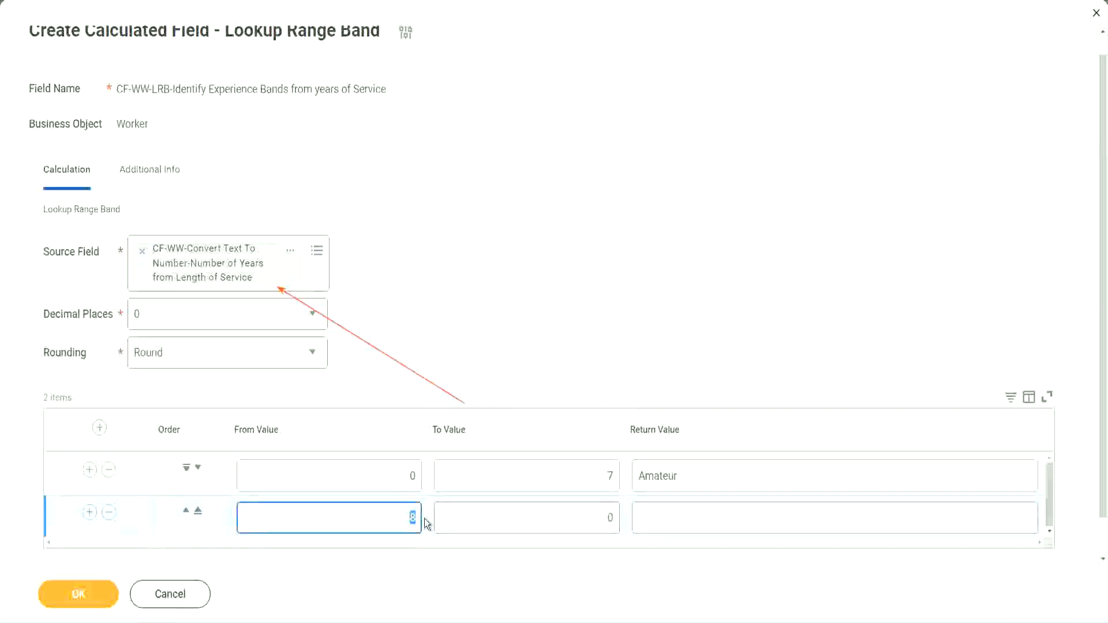
{"action": "left_click", "coordinate": [400, 477]}
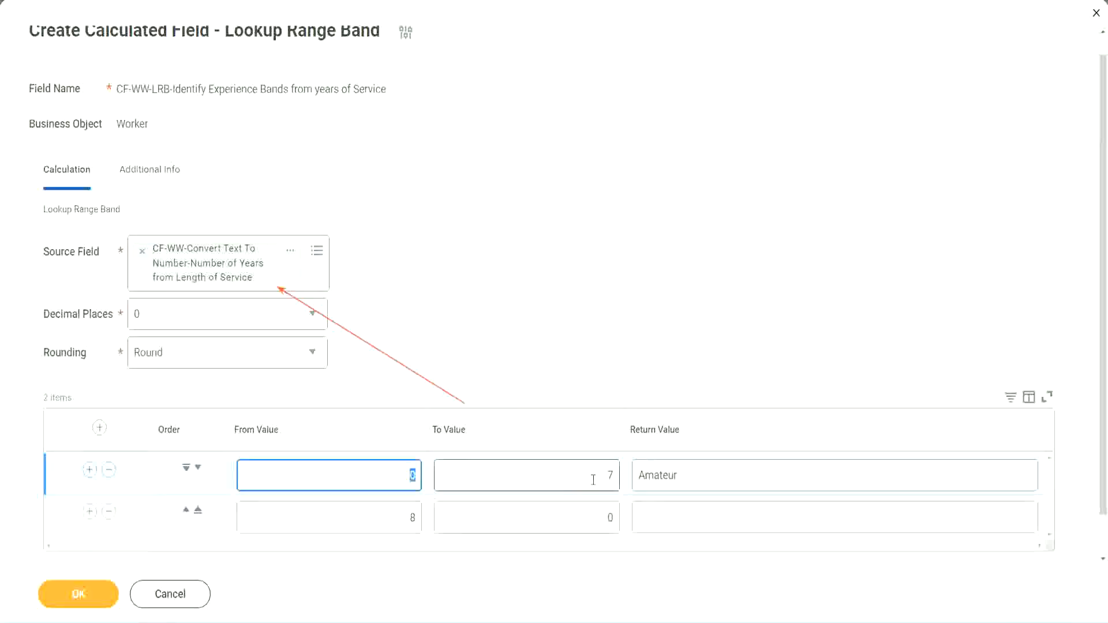
{"action": "left_click", "coordinate": [603, 476]}
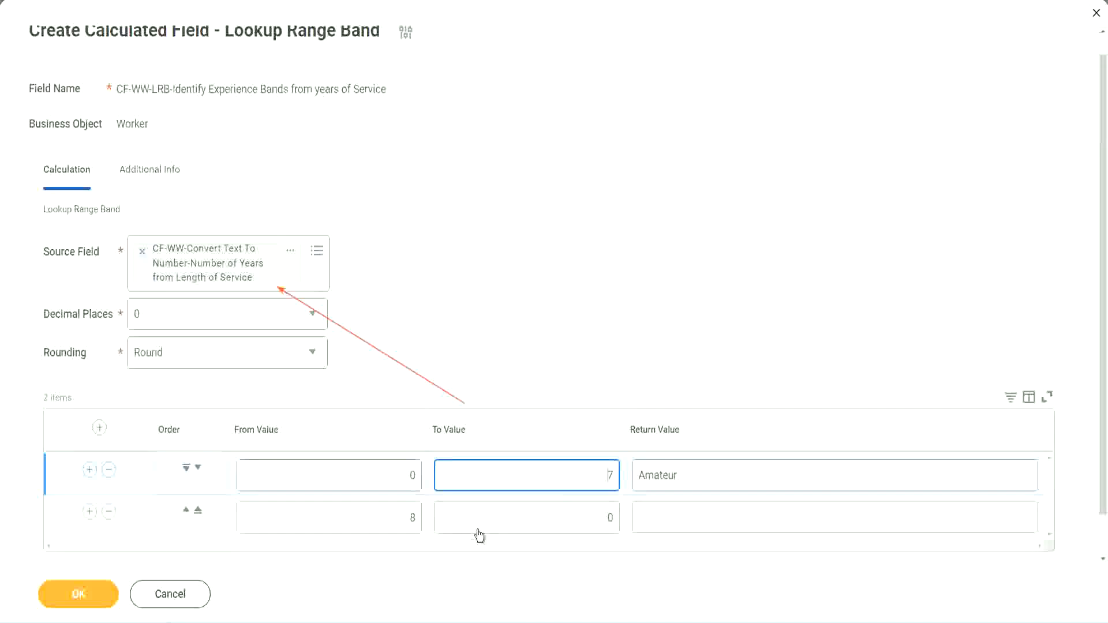
{"action": "left_click", "coordinate": [392, 518]}
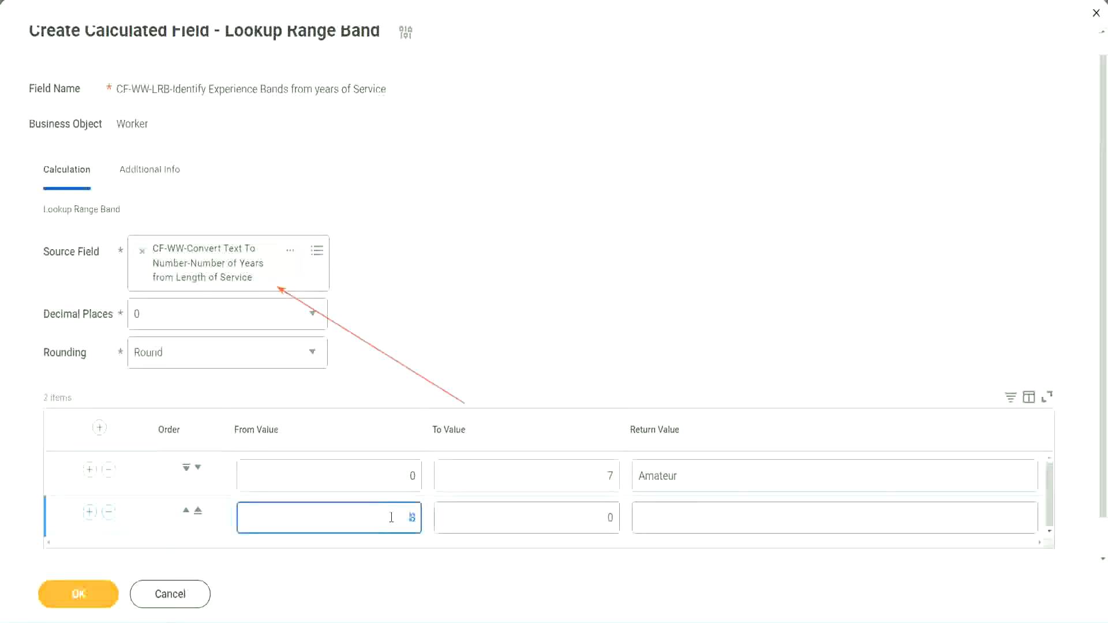
{"action": "left_click", "coordinate": [600, 518]}
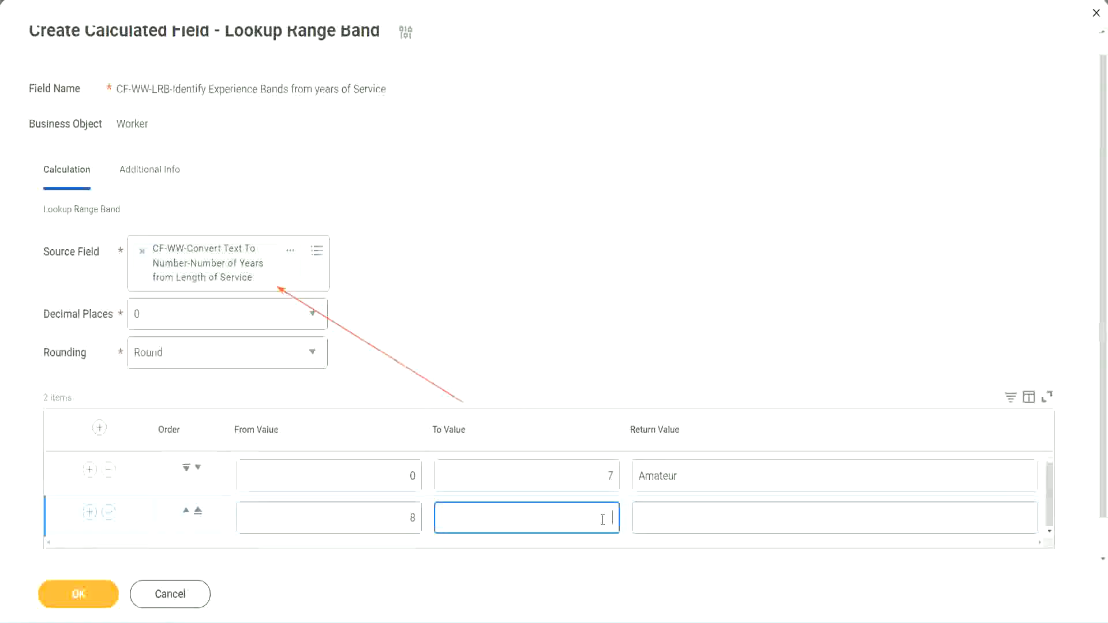
{"action": "type", "text": "15"}
{"action": "left_click", "coordinate": [683, 514]}
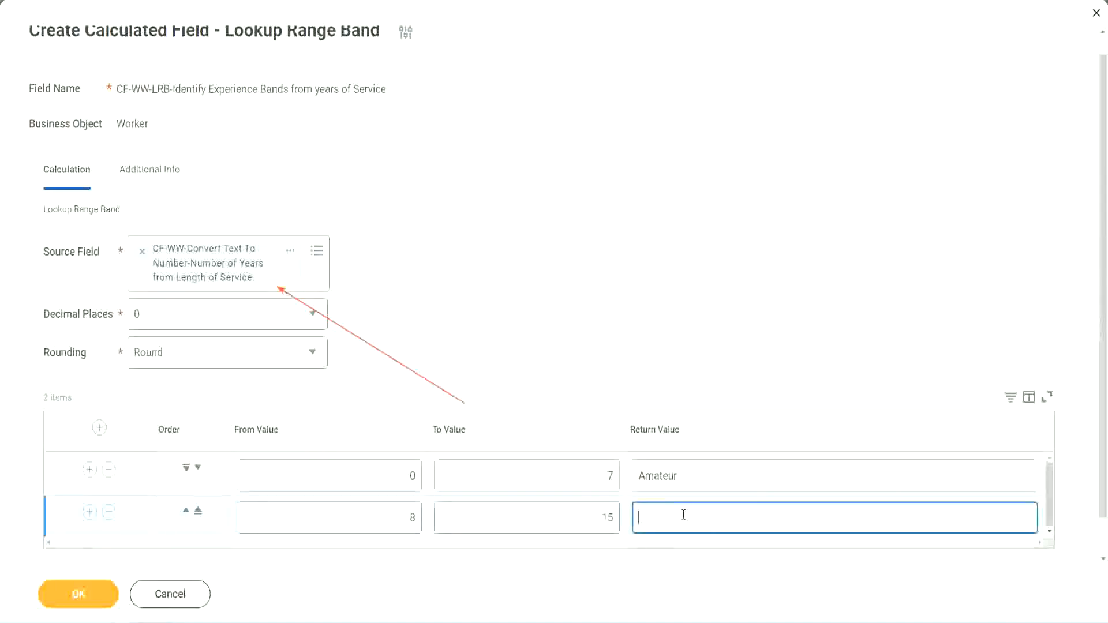
{"action": "type", "text": "Experienced"}
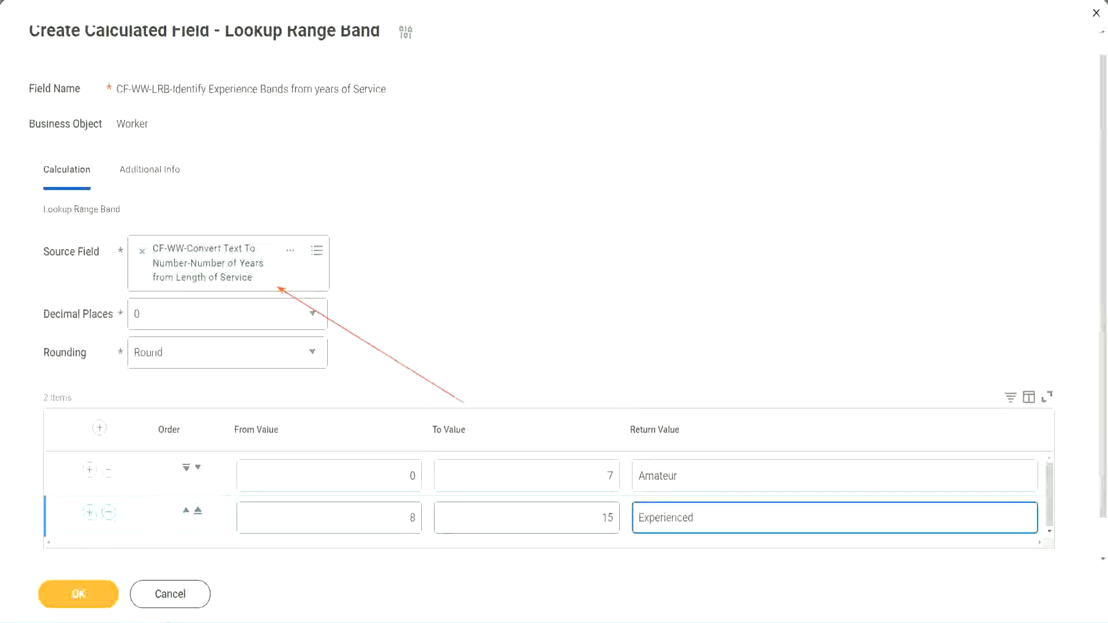
Step: Add a third range band row from 16 to 30 with the return value "Senior"
{"action": "left_click", "coordinate": [90, 512]}
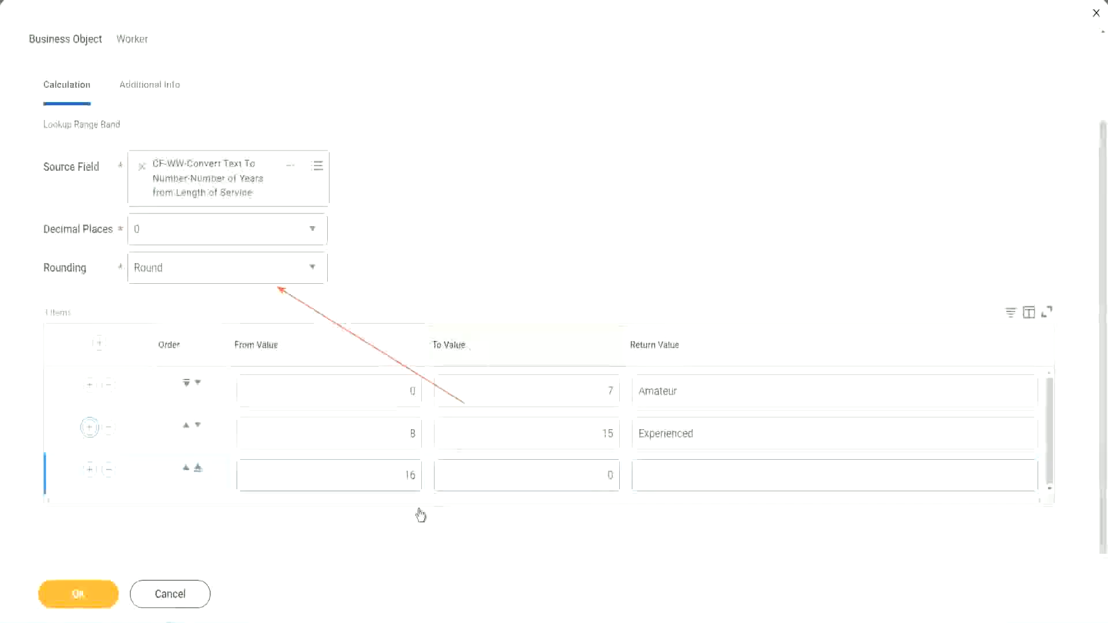
{"action": "left_click", "coordinate": [556, 476]}
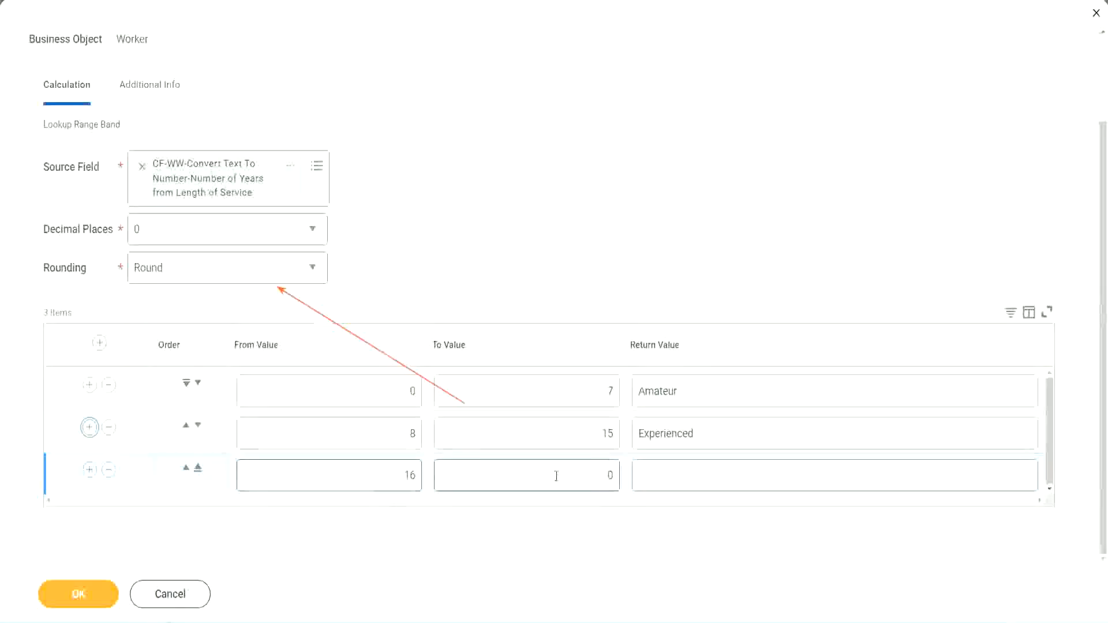
{"action": "left_click", "coordinate": [589, 474]}
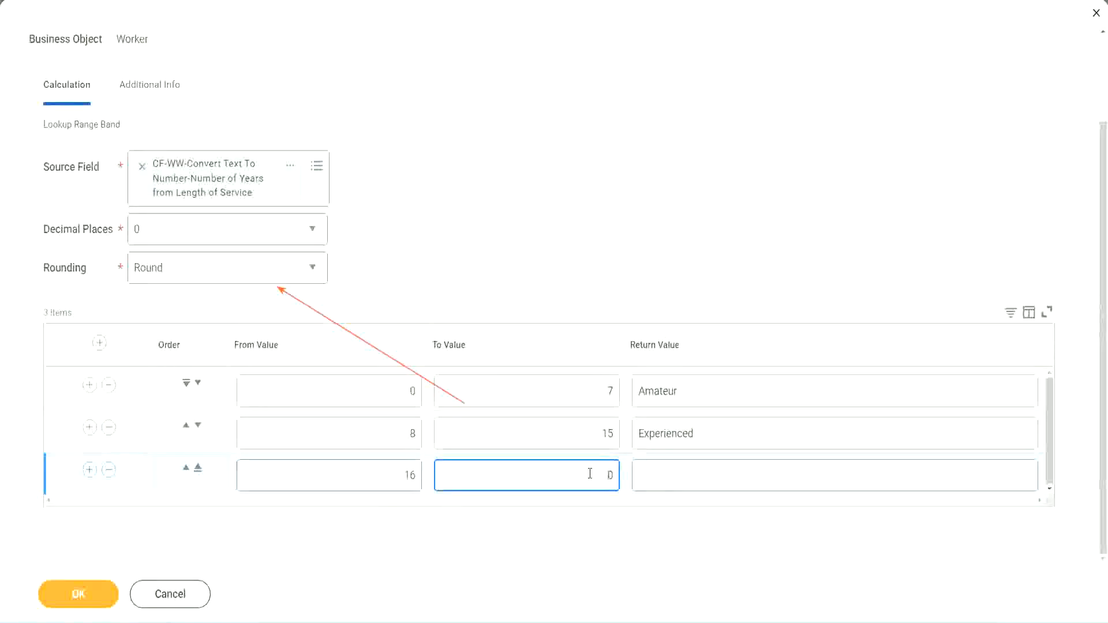
{"action": "type", "text": "3"}
{"action": "key", "text": "Tab"}
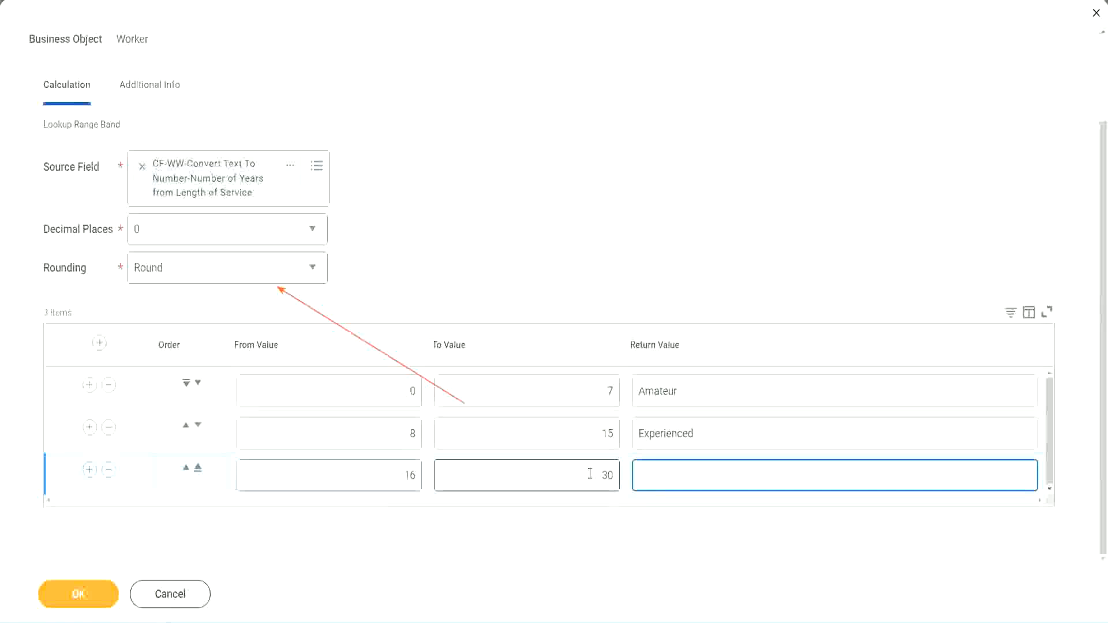
{"action": "type", "text": "S"}
{"action": "key", "text": "BackSpace"}
{"action": "type", "text": "Senior"}
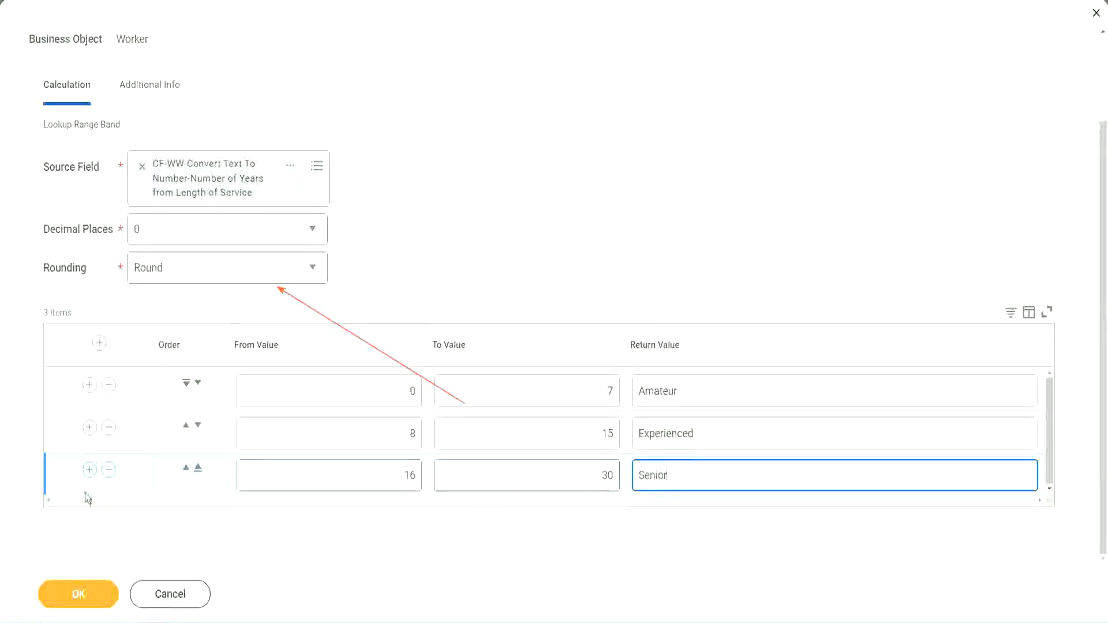
Step: Add a fourth range band row from 31 to 1000 with the return value "Legend"
{"action": "left_click", "coordinate": [88, 475]}
{"action": "scroll", "coordinate": [205, 438], "scroll_direction": "down", "scroll_amount": 1}
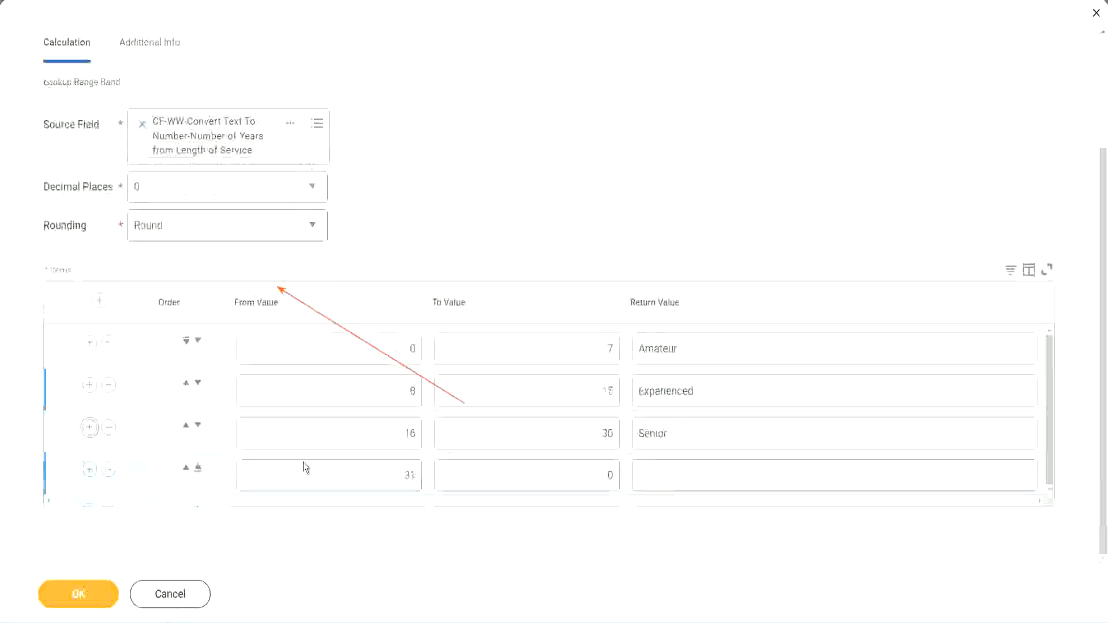
{"action": "left_click", "coordinate": [420, 473]}
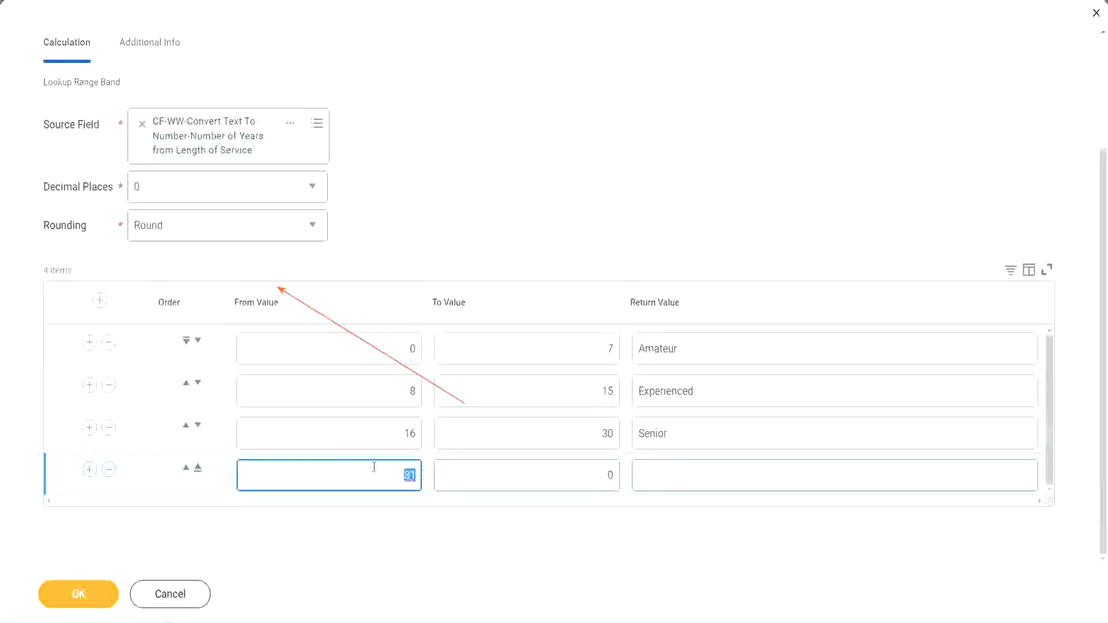
{"action": "left_click", "coordinate": [597, 474]}
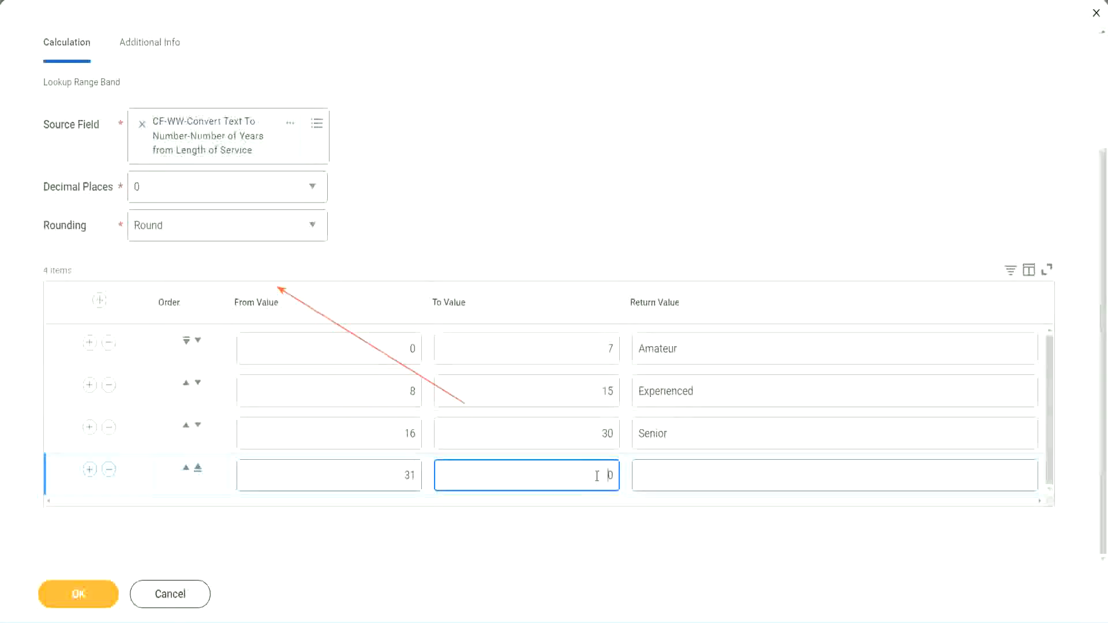
{"action": "type", "text": "1000"}
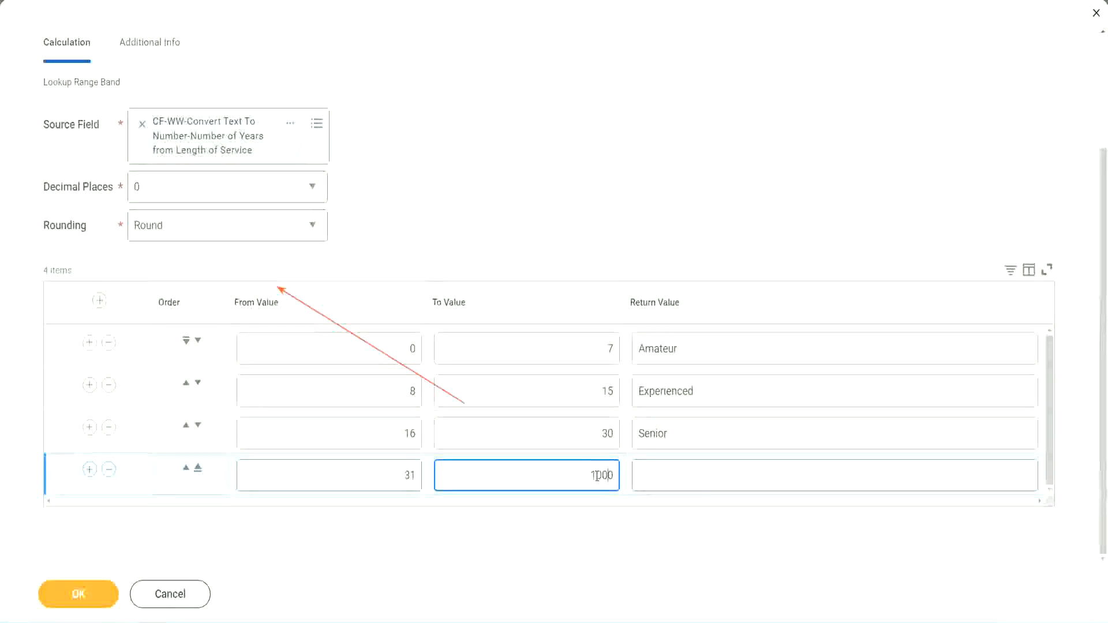
{"action": "left_click_drag", "start_coordinate": [576, 471], "coordinate": [645, 471]}
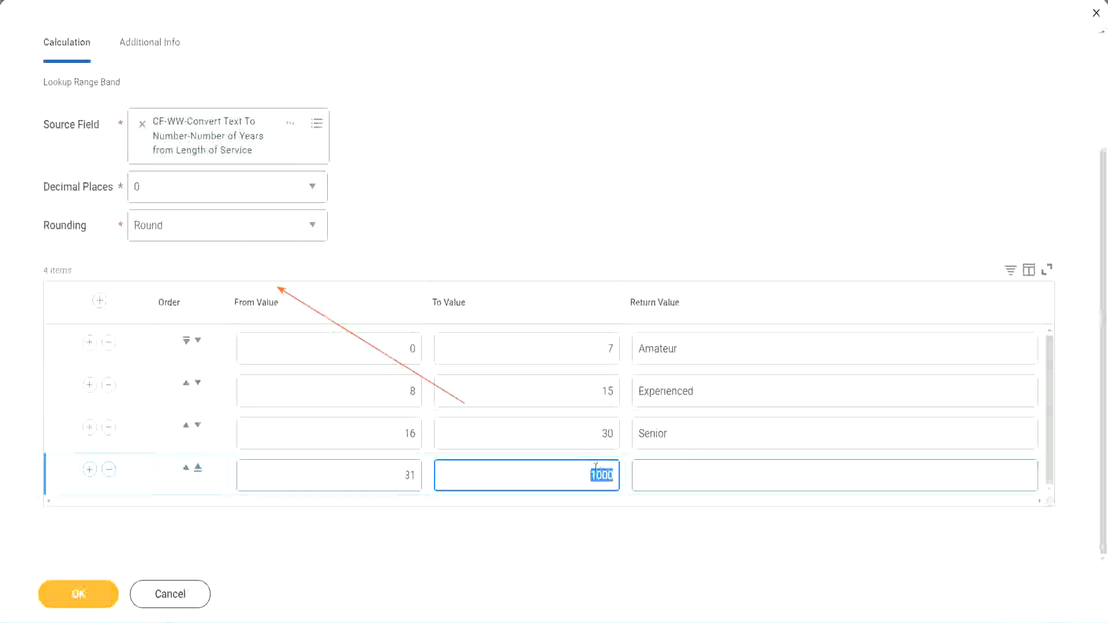
{"action": "left_click_drag", "start_coordinate": [581, 472], "coordinate": [621, 472]}
{"action": "left_click", "coordinate": [692, 476]}
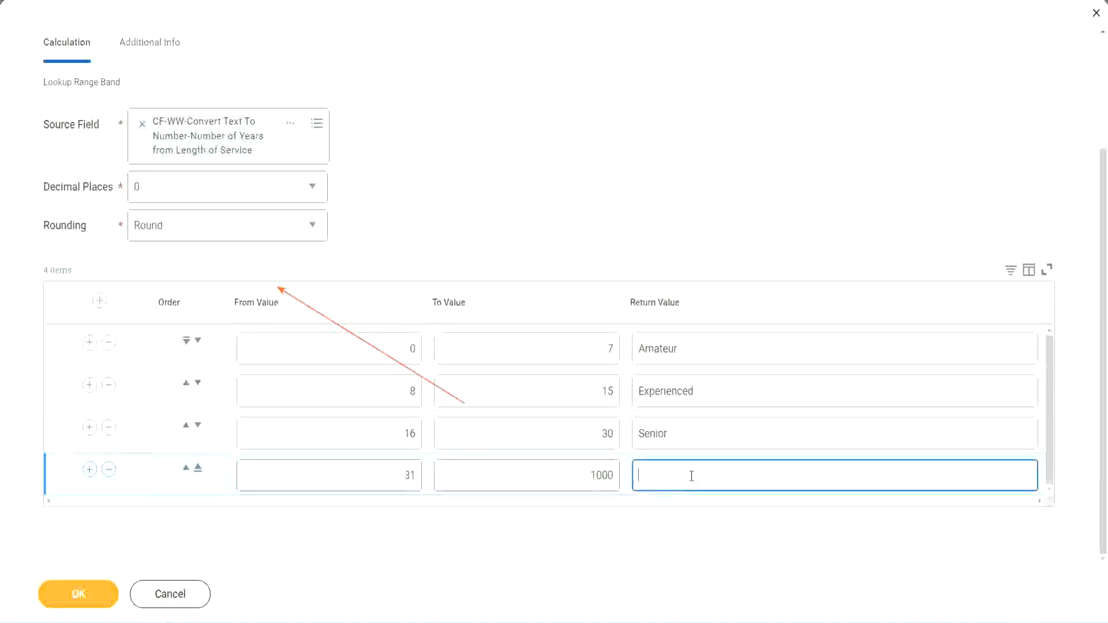
{"action": "type", "text": "Legend"}
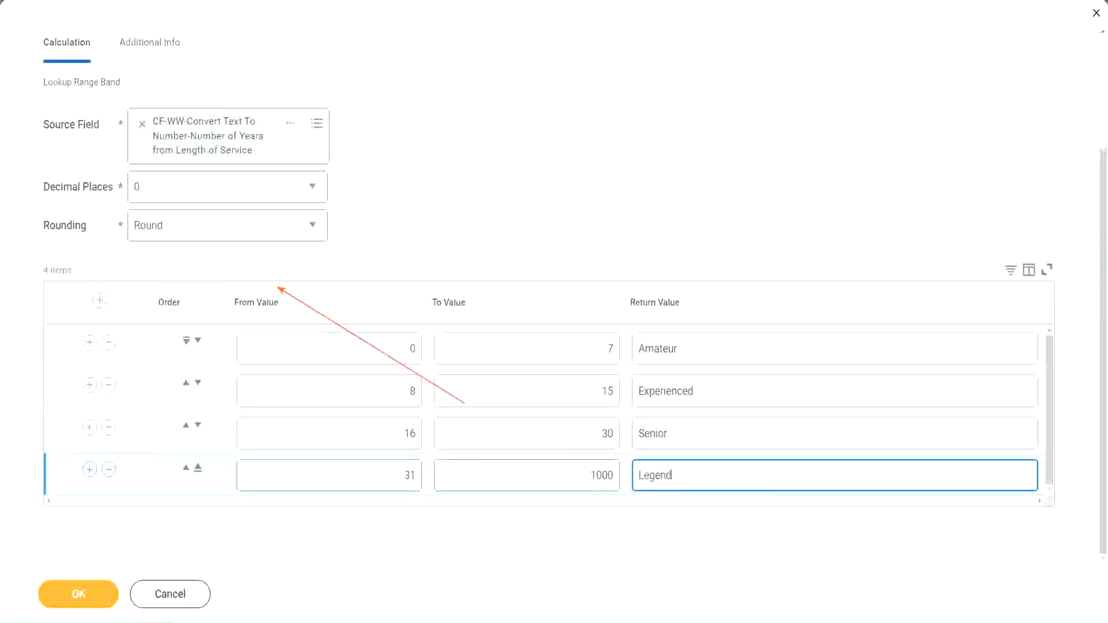
{"action": "left_click", "coordinate": [515, 191]}
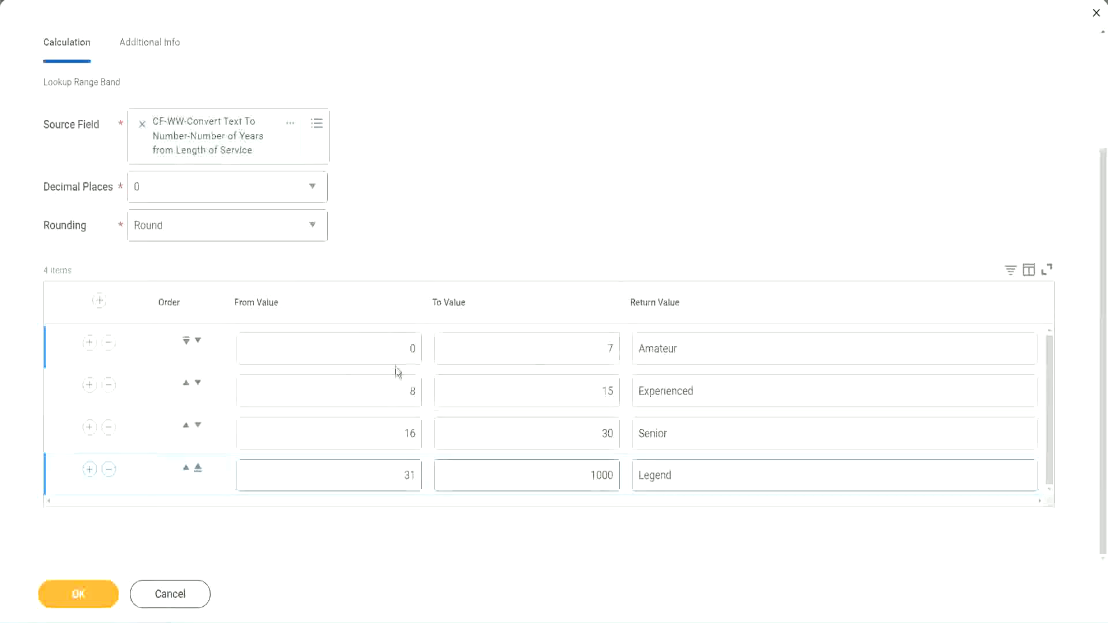
Step: Review the from, to and return values of the range band rows
{"action": "left_click", "coordinate": [720, 346]}
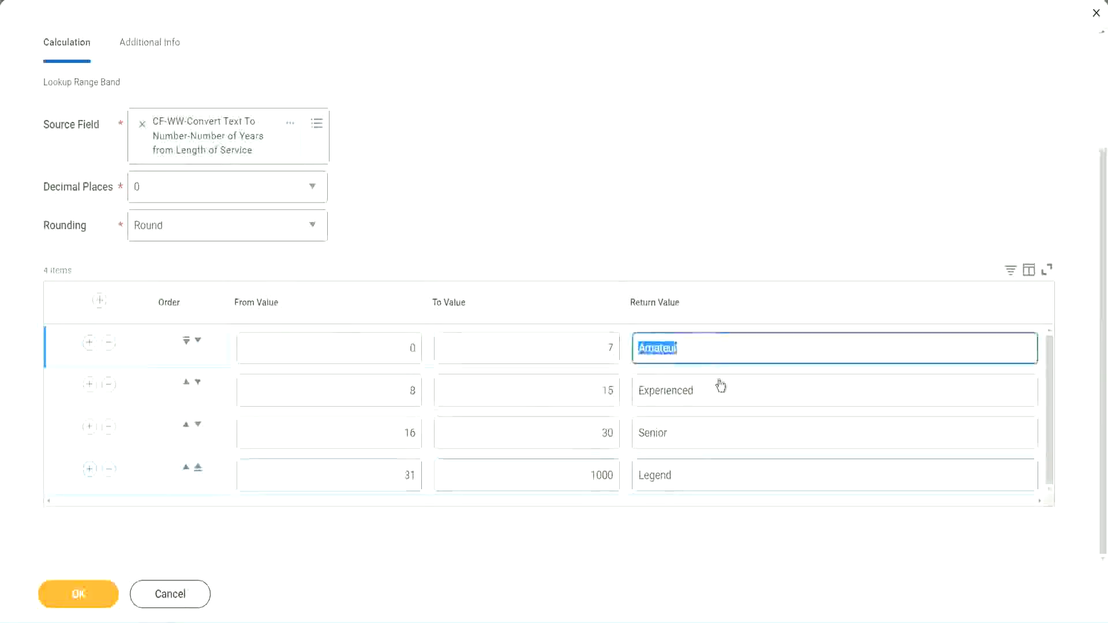
{"action": "left_click", "coordinate": [713, 392]}
{"action": "left_click", "coordinate": [707, 435]}
{"action": "left_click", "coordinate": [698, 475]}
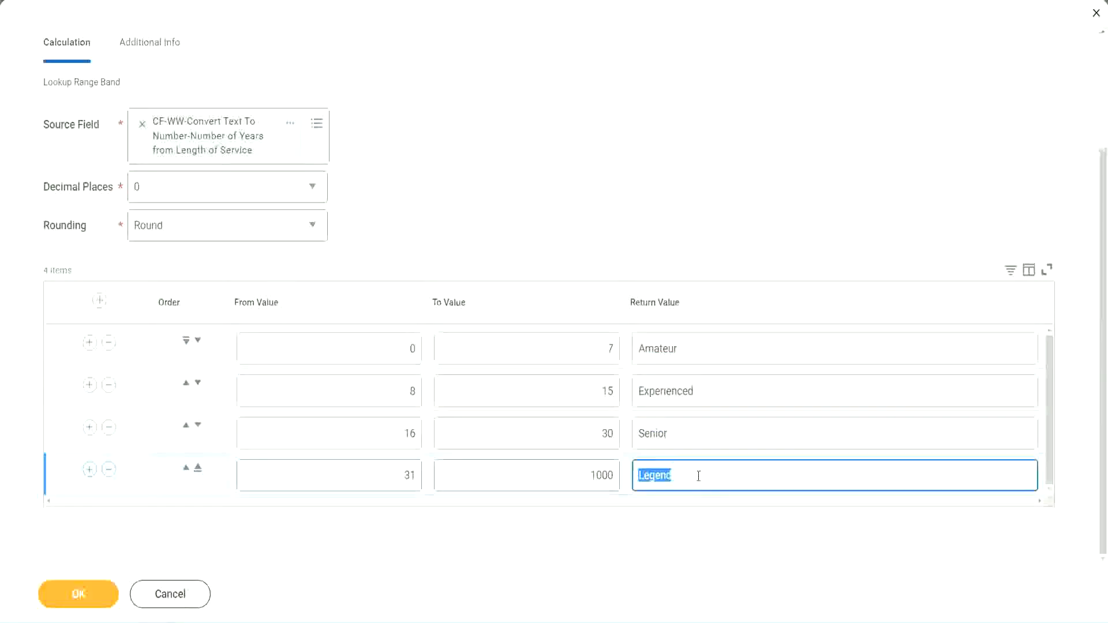
{"action": "left_click", "coordinate": [353, 351]}
{"action": "left_click", "coordinate": [567, 338]}
{"action": "left_click", "coordinate": [724, 357]}
{"action": "left_click", "coordinate": [713, 392]}
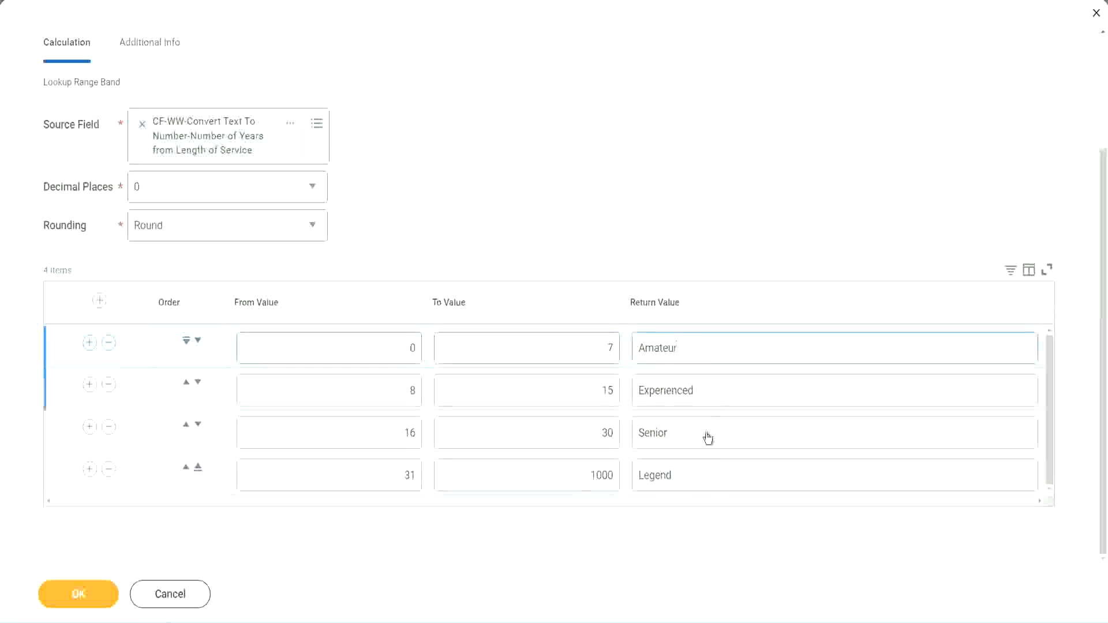
{"action": "left_click", "coordinate": [705, 436]}
{"action": "left_click", "coordinate": [696, 473]}
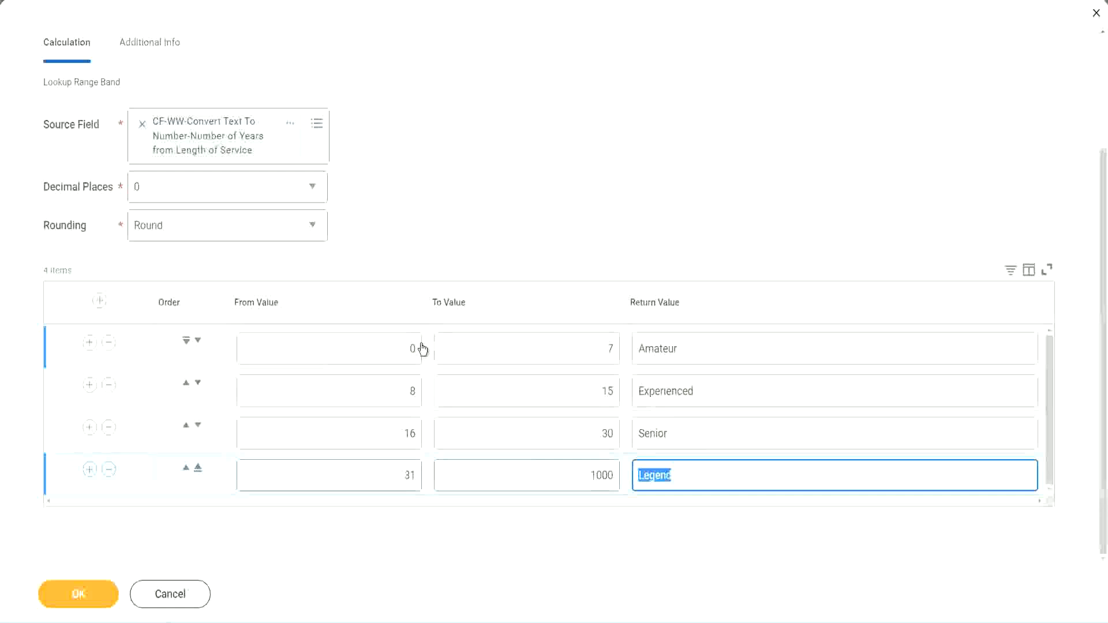
{"action": "left_click", "coordinate": [537, 284]}
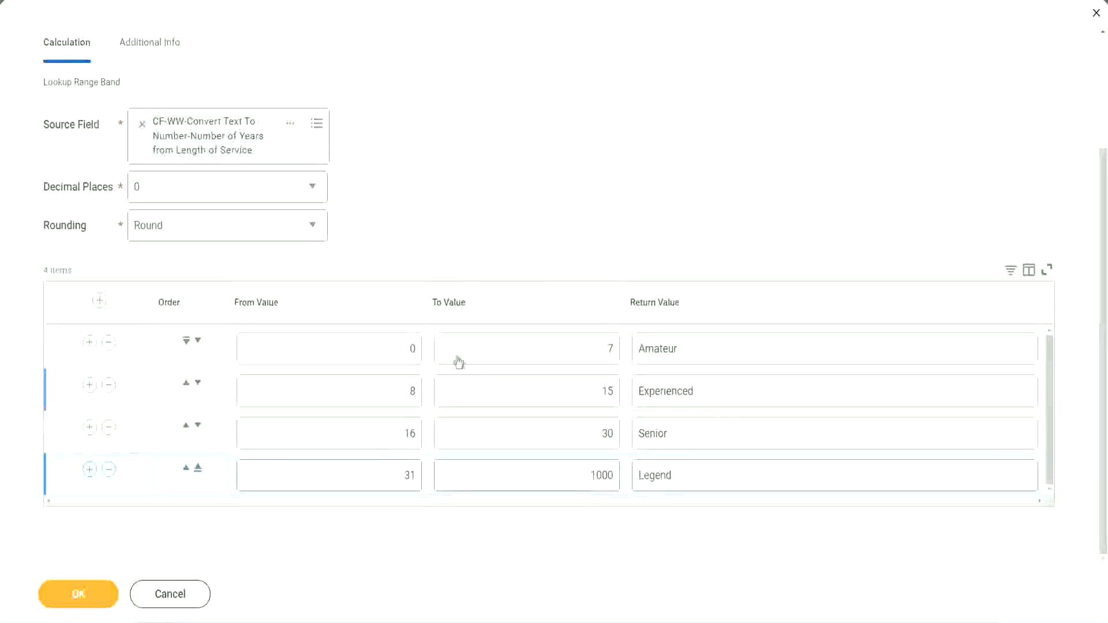
Step: Save the Lookup Range Band calculated field and copy its name from the save confirmation
{"action": "left_click", "coordinate": [76, 592]}
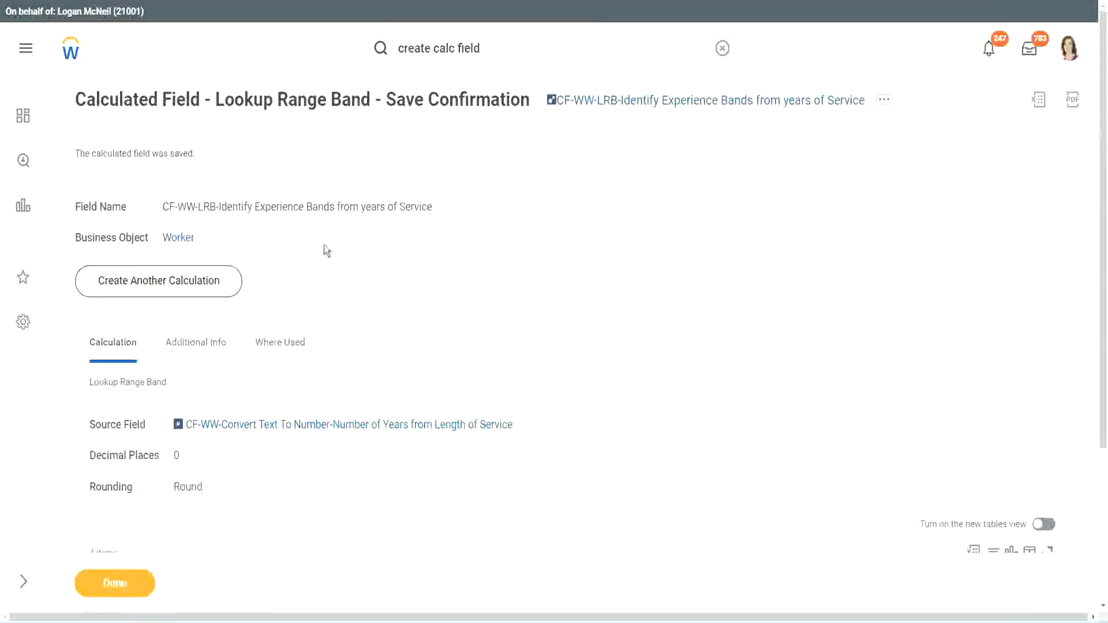
{"action": "right_click", "coordinate": [644, 106]}
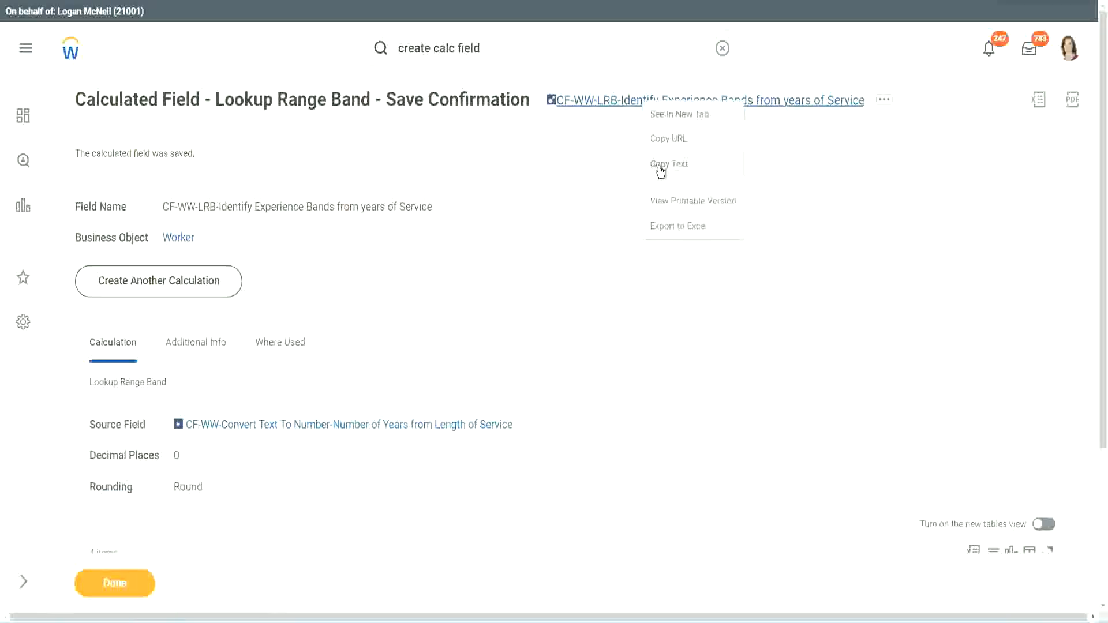
{"action": "left_click", "coordinate": [661, 167]}
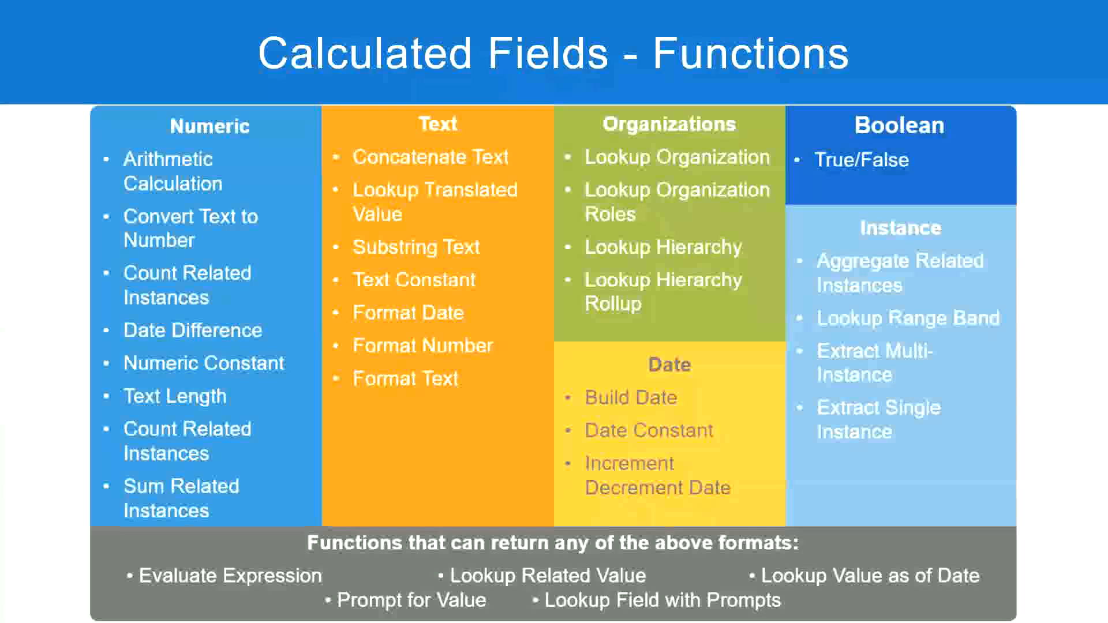
Step: Switch to the Notepad++ notes and add "10,000 USD" on a new line below the Eval Expression lines
{"action": "key", "text": "alt+Tab"}
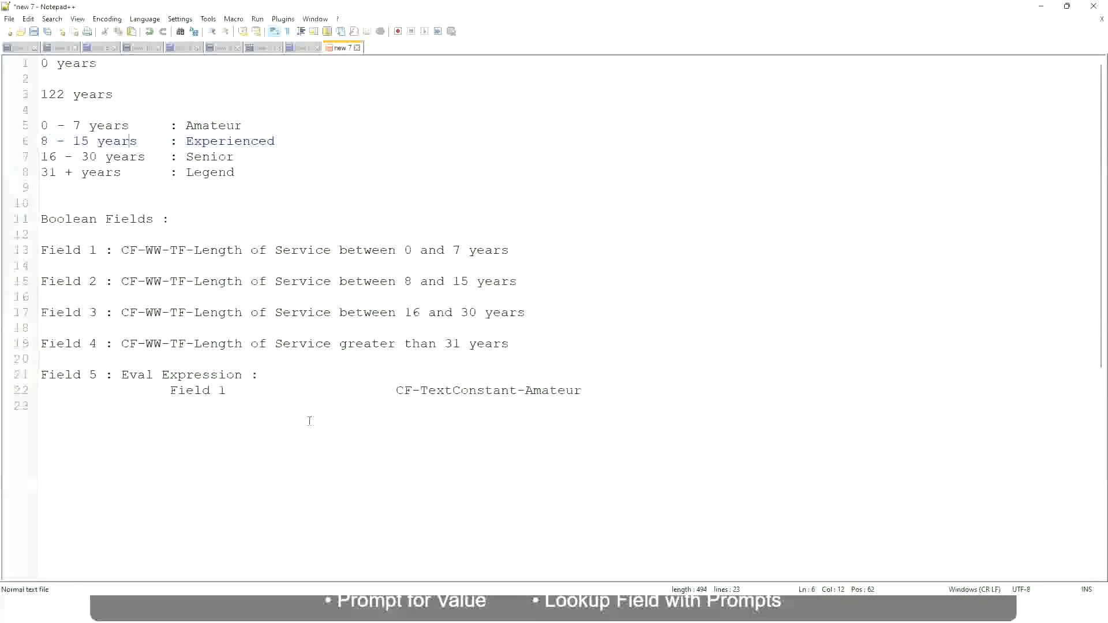
{"action": "left_click", "coordinate": [158, 462]}
{"action": "key", "text": "Return"}
{"action": "key", "text": "Return"}
{"action": "key", "text": "Return"}
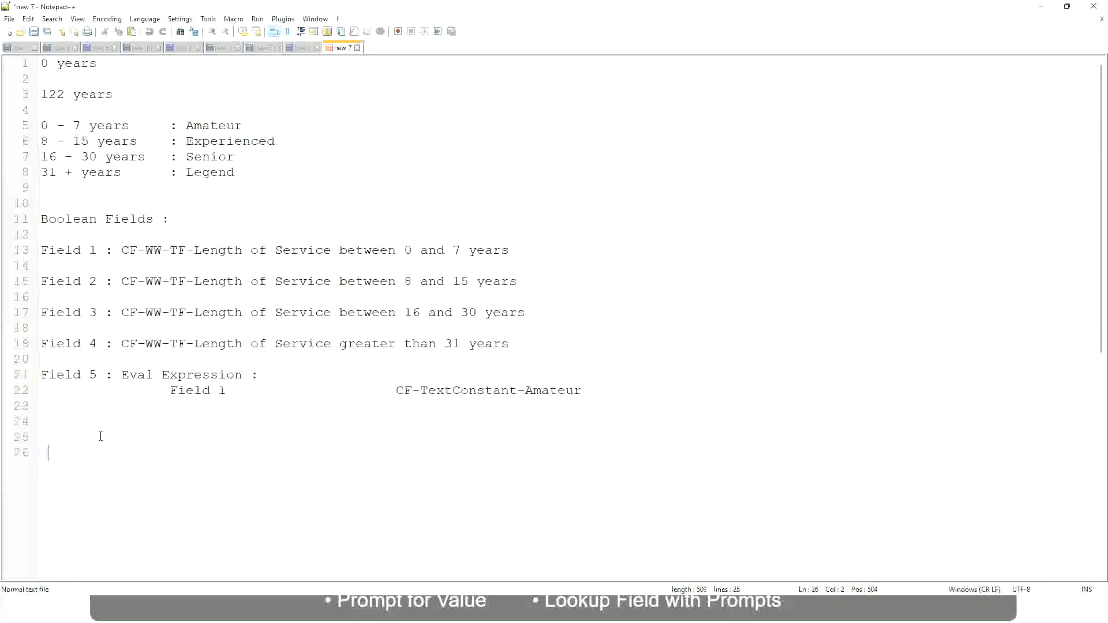
{"action": "key", "text": "Home"}
{"action": "type", "text": "10,000 USD"}
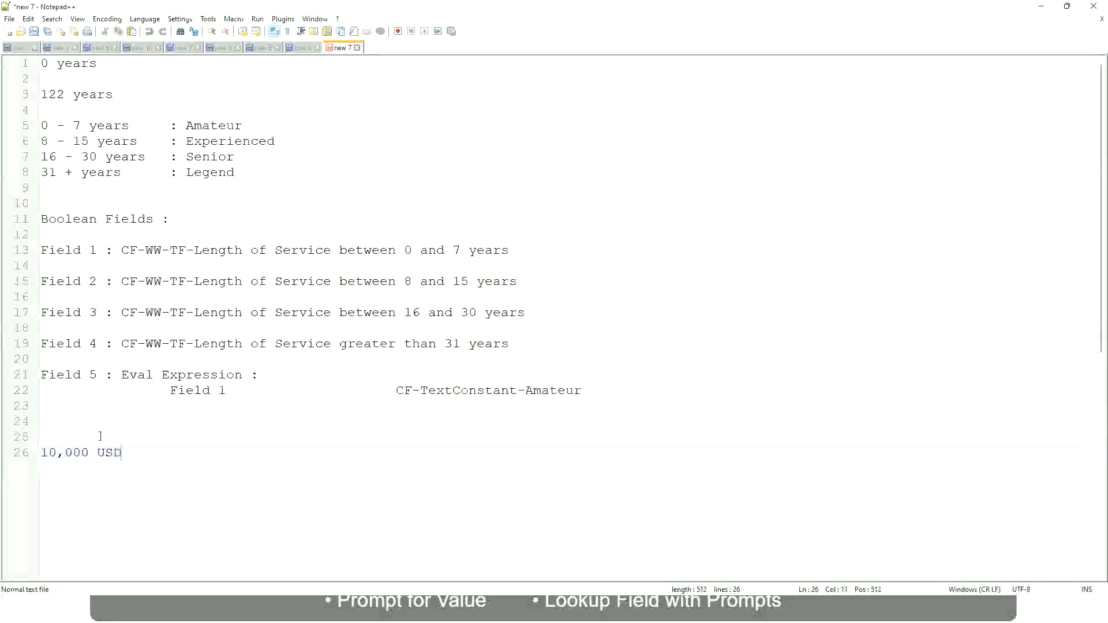
Step: Add "1,000,000 USD" on the same line as "10,000 USD", spaced well apart from it
{"action": "key", "text": "Tab"}
{"action": "key", "text": "Tab"}
{"action": "key", "text": "Tab"}
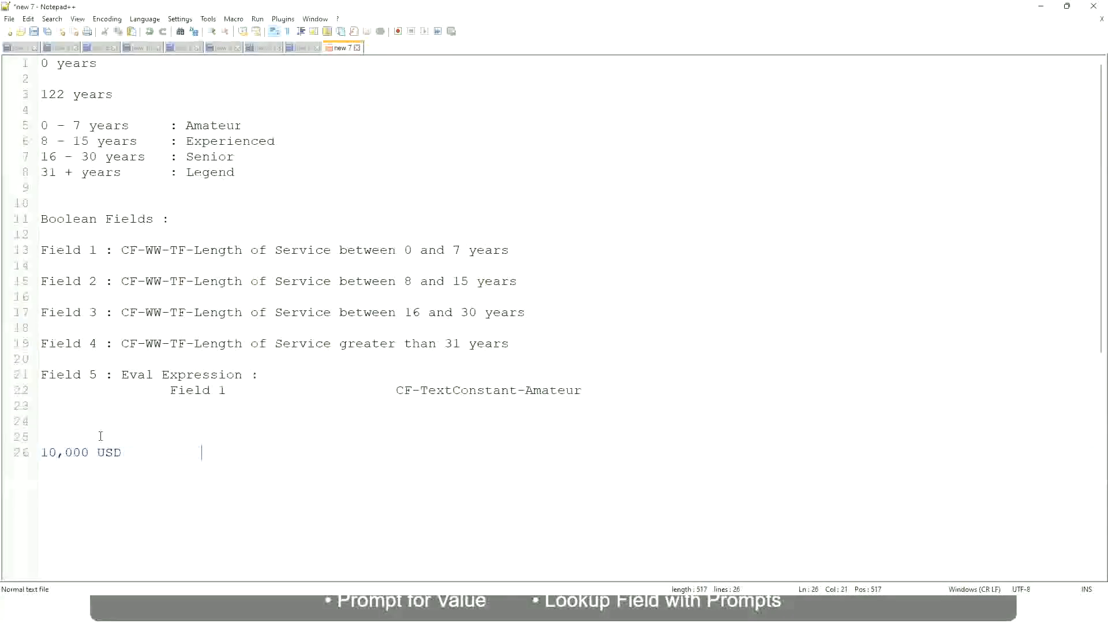
{"action": "type", "text": "1,000,000"}
{"action": "key", "text": "Left"}
{"action": "key", "text": "Left"}
{"action": "key", "text": "Left"}
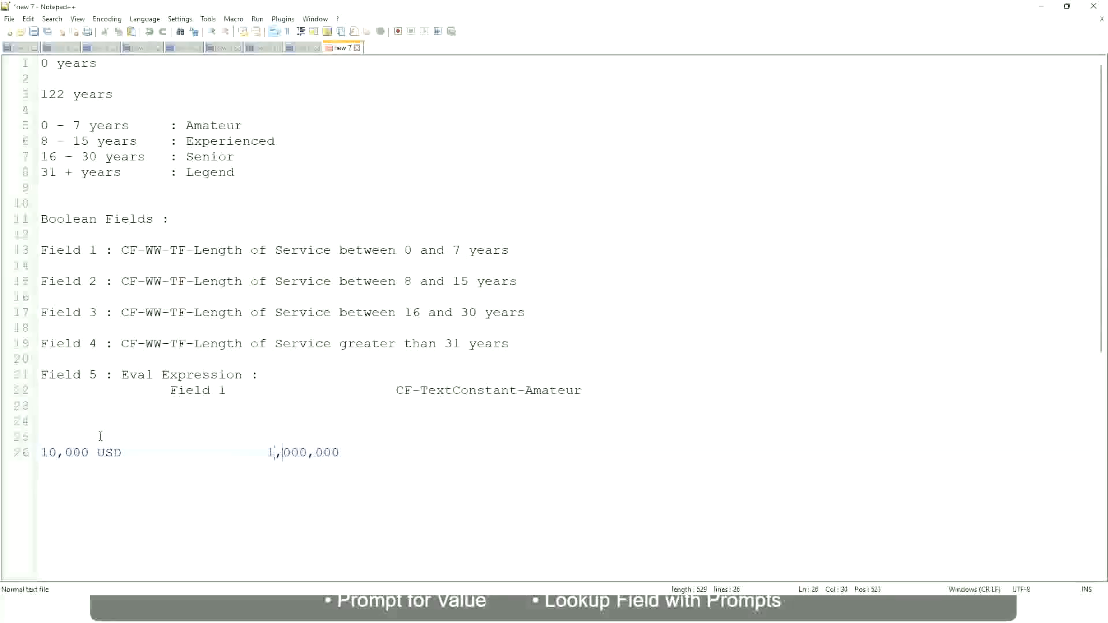
{"action": "key", "text": "End"}
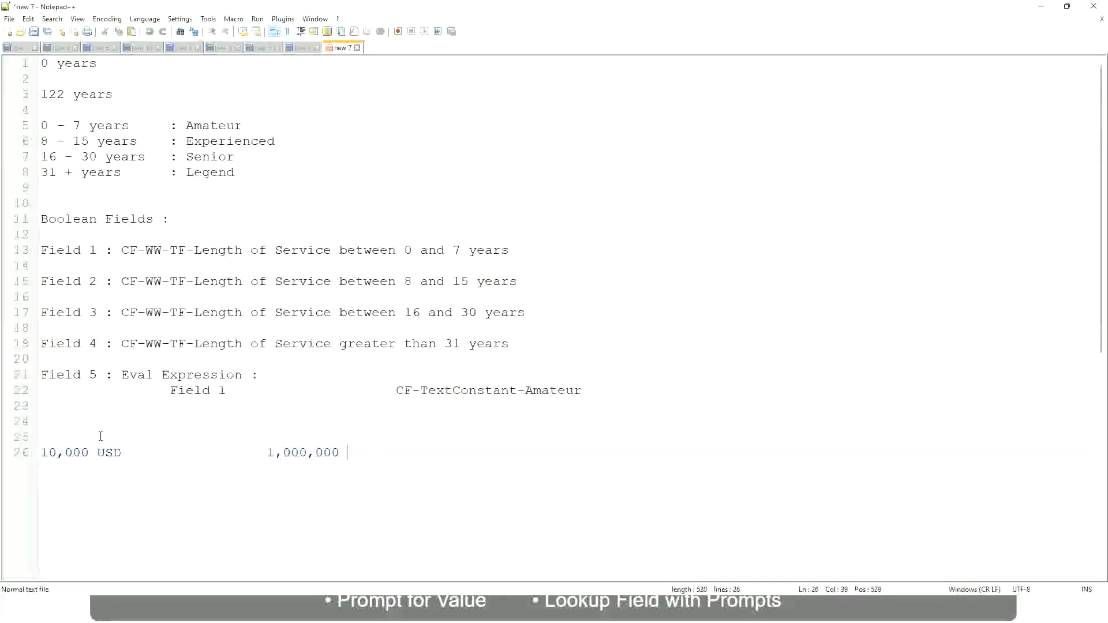
{"action": "type", "text": "USD"}
Step: Add the range line "10 - 50,000 : Low" below the USD amounts, leaving one blank line between them
{"action": "key", "text": "Return"}
{"action": "key", "text": "Return"}
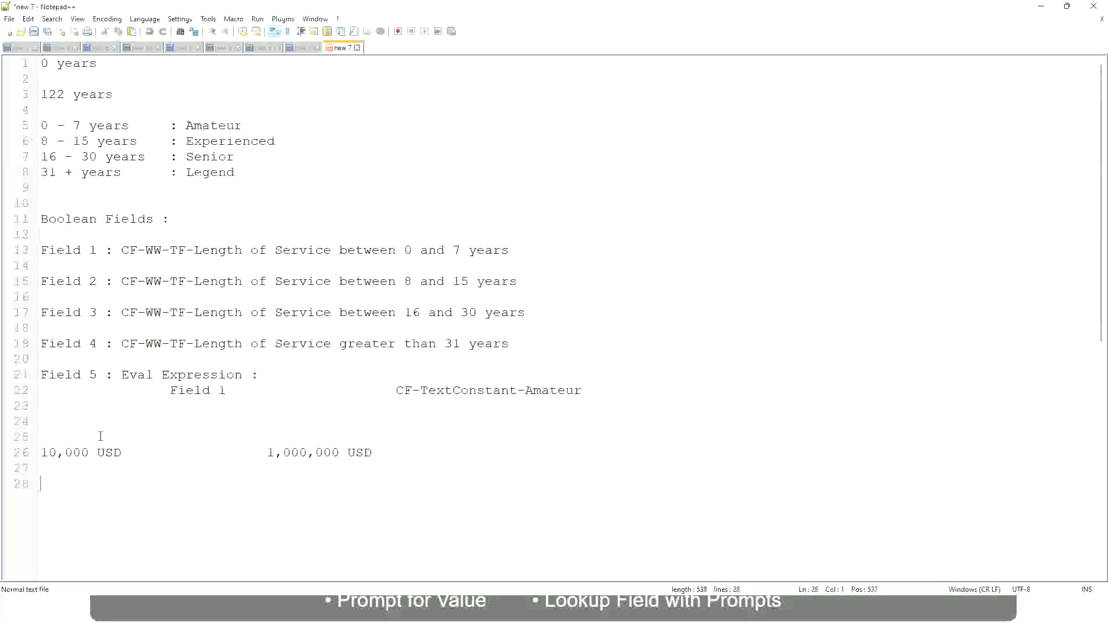
{"action": "type", "text": "10 - 50,000             : Low"}
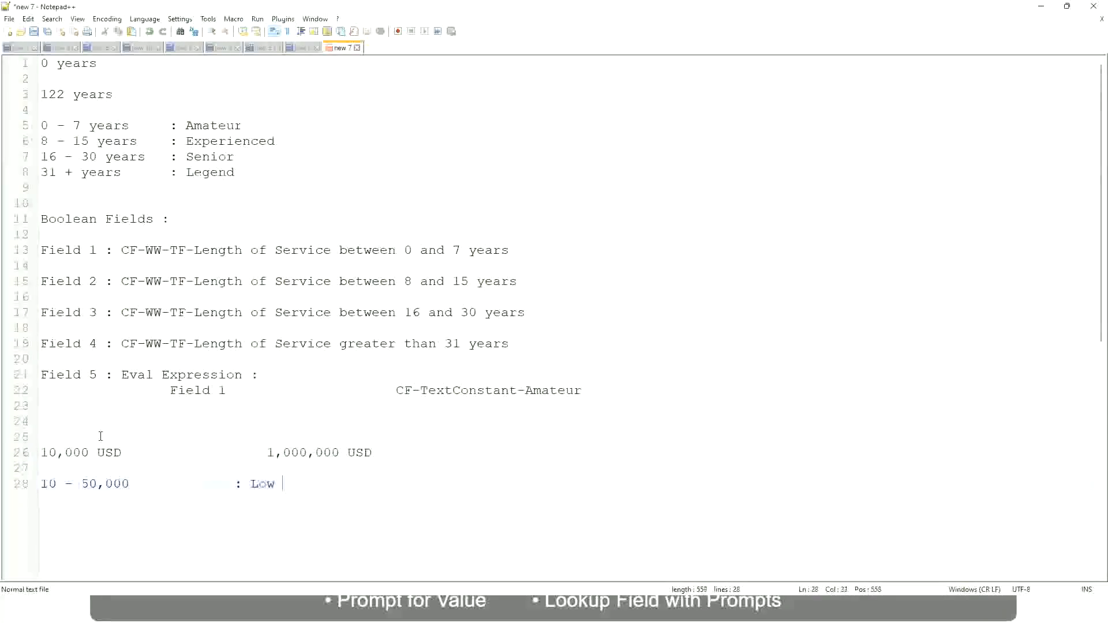
Step: Add the range line "50,001 - 150,000 : Medium" directly below the Low range, with the colons aligned
{"action": "key", "text": "Return"}
{"action": "key", "text": "Return"}
{"action": "key", "text": "Up"}
{"action": "type", "text": "5"}
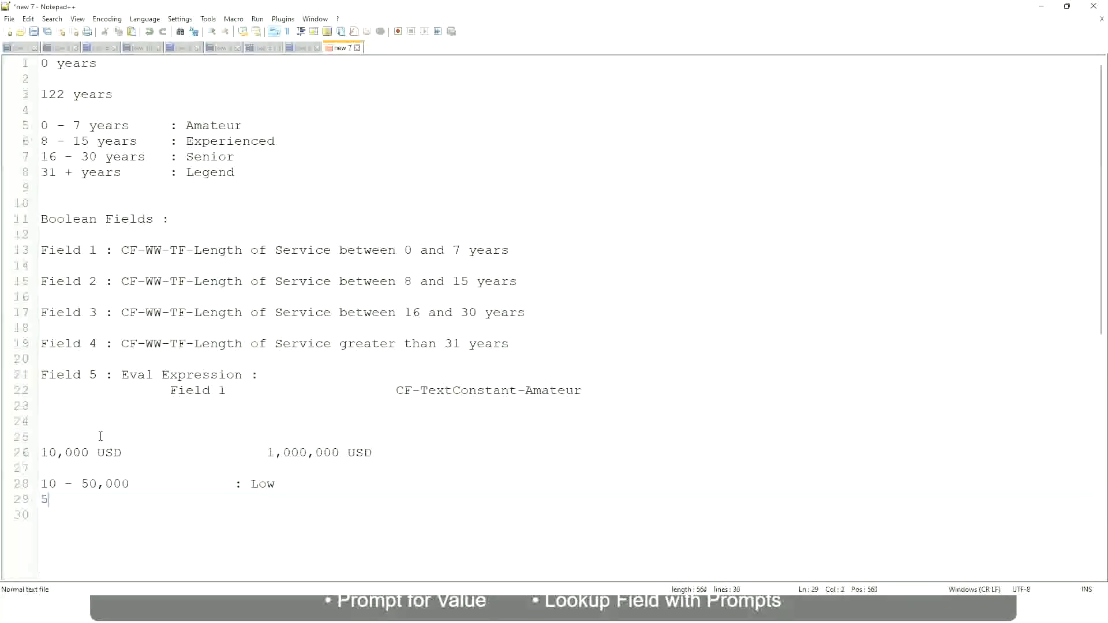
{"action": "type", "text": "0,001 - 150,000"}
{"action": "key", "text": "Tab"}
{"action": "key", "text": "Tab"}
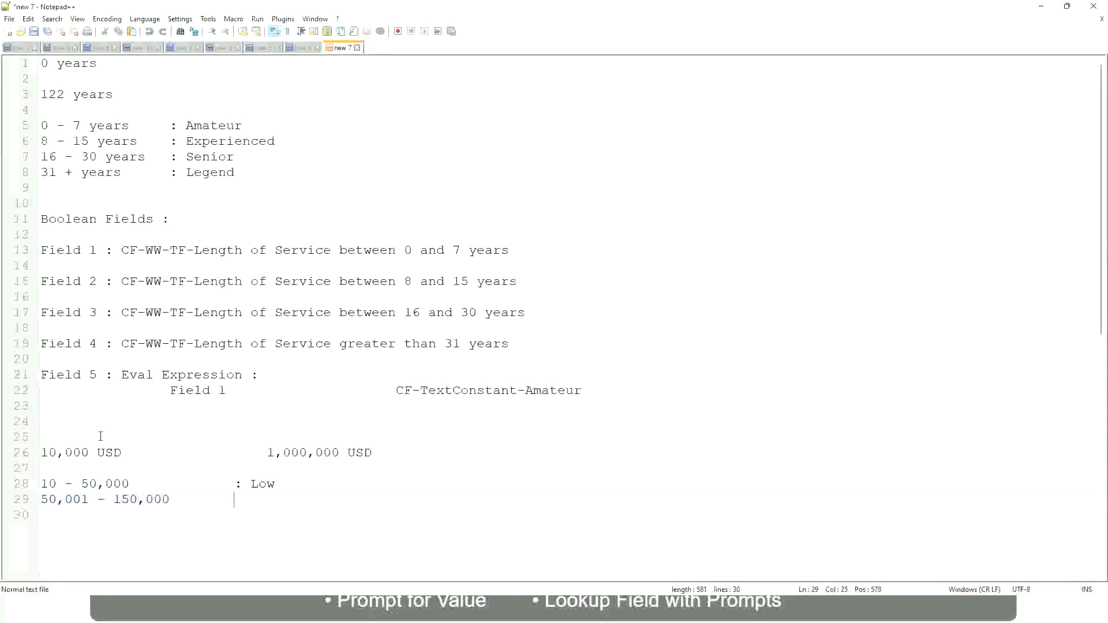
{"action": "type", "text": ": Medium"}
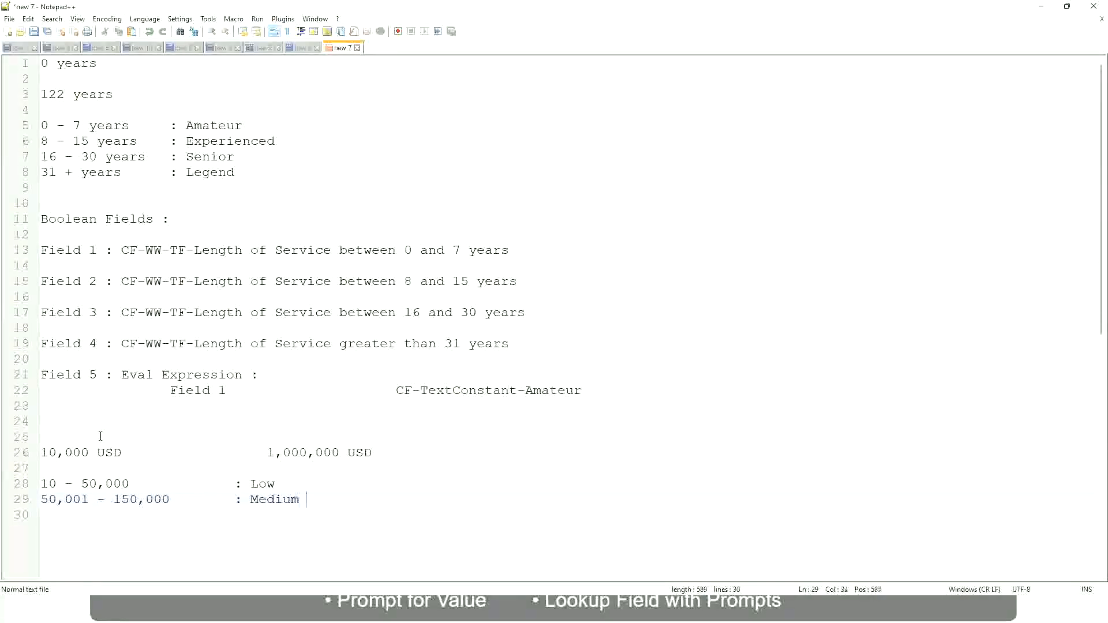
Step: Add the range line "> 150,000 : High" below the Medium range, with the colons aligned
{"action": "key", "text": "Return"}
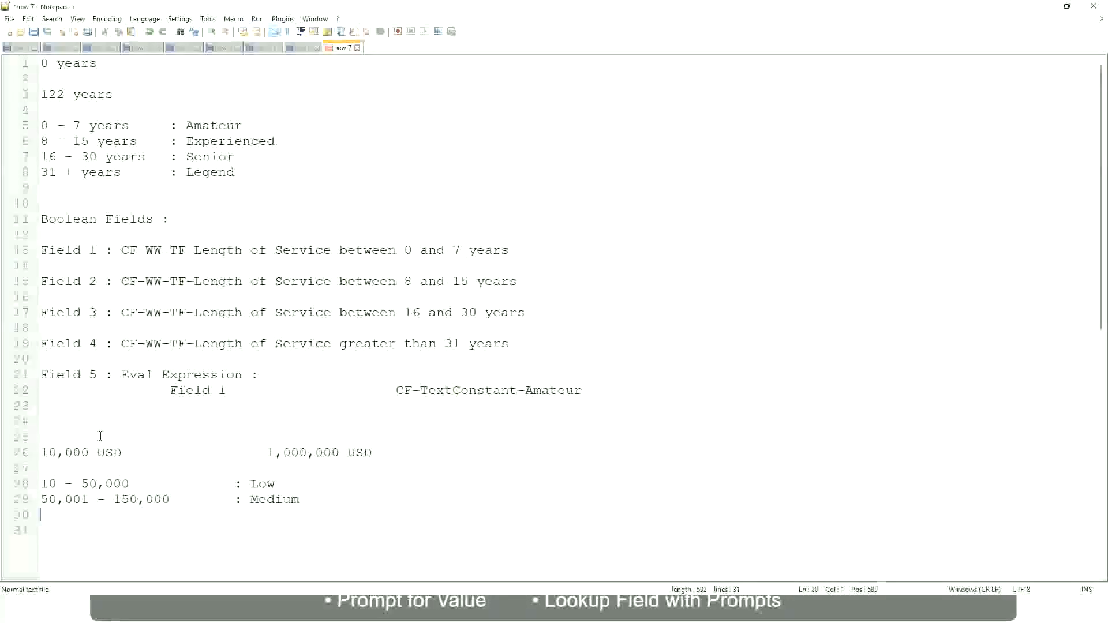
{"action": "type", "text": "> 1"}
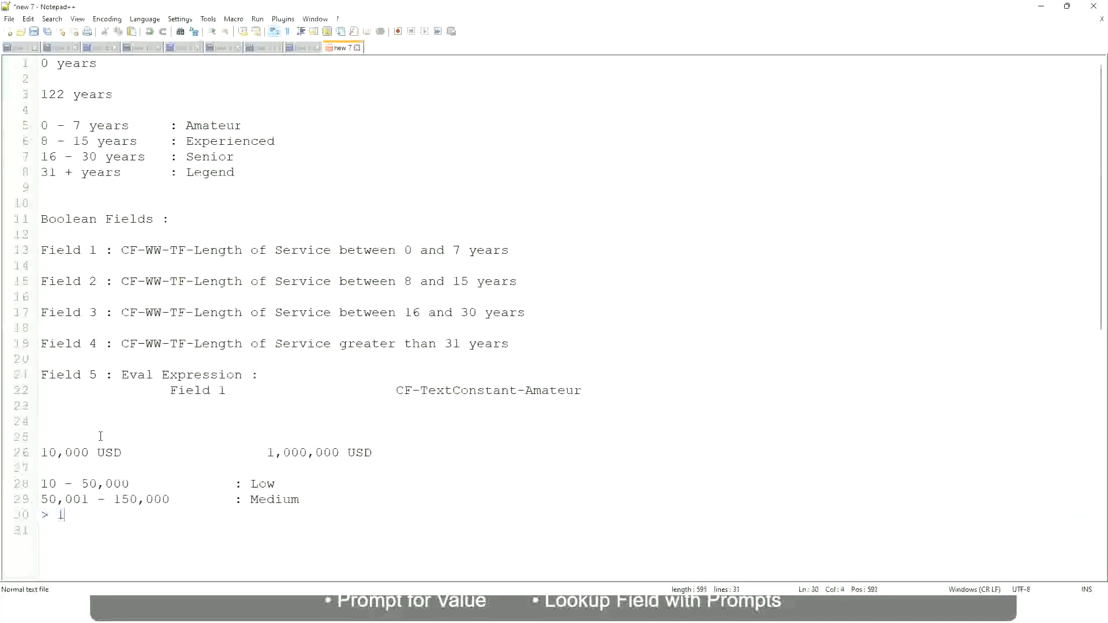
{"action": "type", "text": "50,000"}
{"action": "key", "text": "Tab"}
{"action": "key", "text": "Tab"}
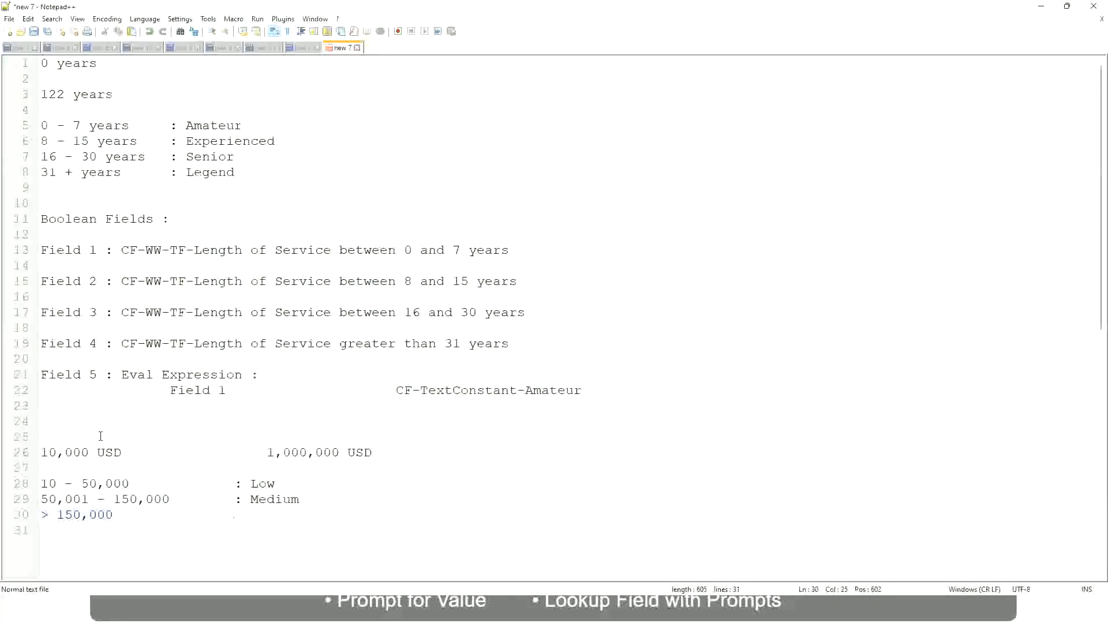
{"action": "key", "text": "Tab"}
{"action": "type", "text": ": High"}
Step: Review the 10,000 USD and 1,000,000 USD amounts against the Low, Medium and High range lines
{"action": "left_click", "coordinate": [36, 453]}
{"action": "left_click", "coordinate": [35, 452]}
{"action": "left_click", "coordinate": [45, 452]}
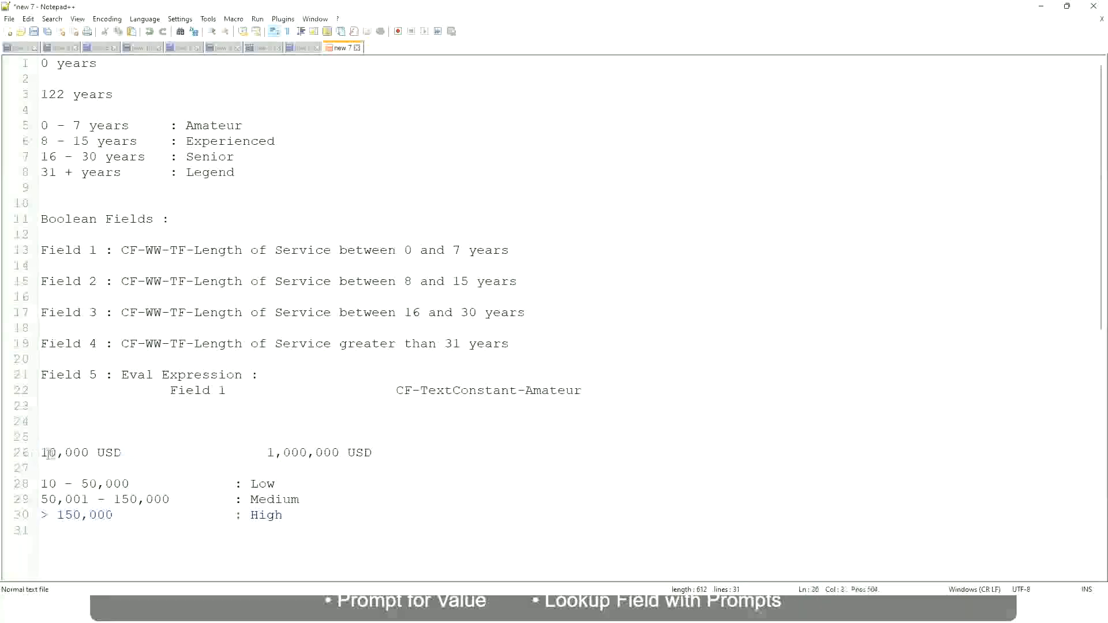
{"action": "double_click", "coordinate": [331, 453]}
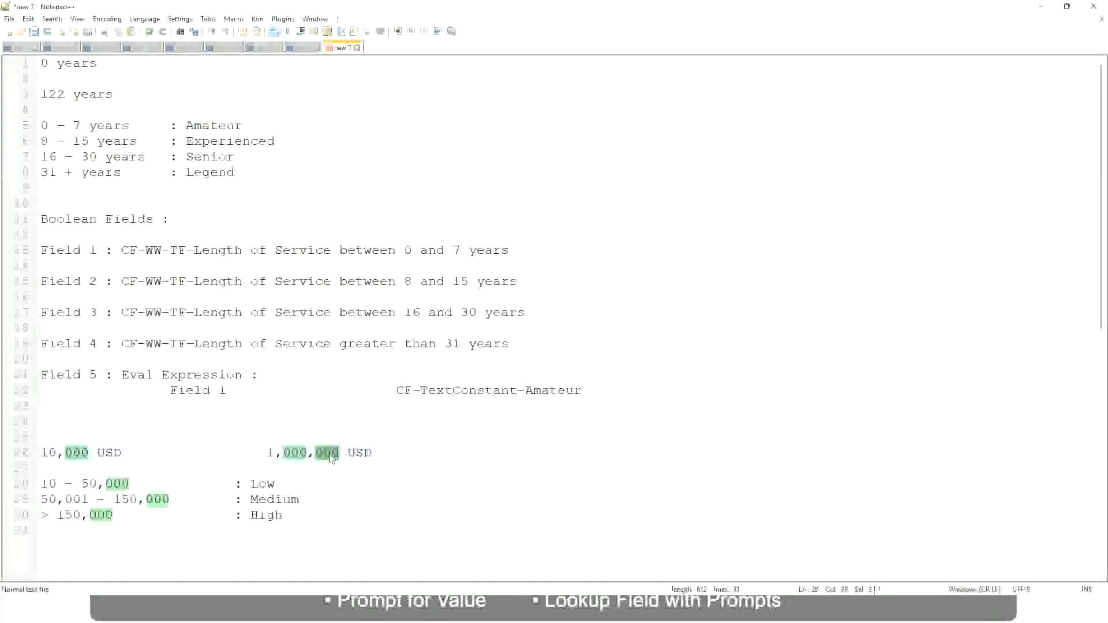
{"action": "left_click", "coordinate": [230, 499]}
{"action": "left_click", "coordinate": [35, 452]}
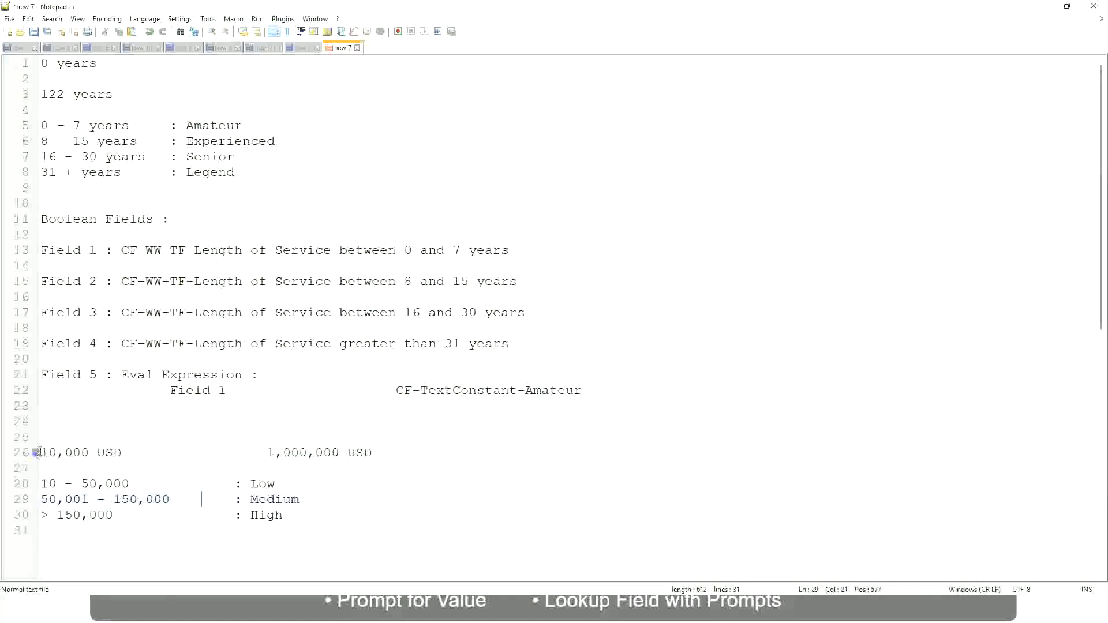
{"action": "left_click", "coordinate": [343, 456]}
{"action": "left_click", "coordinate": [269, 484]}
{"action": "left_click", "coordinate": [267, 516]}
{"action": "left_click", "coordinate": [284, 511]}
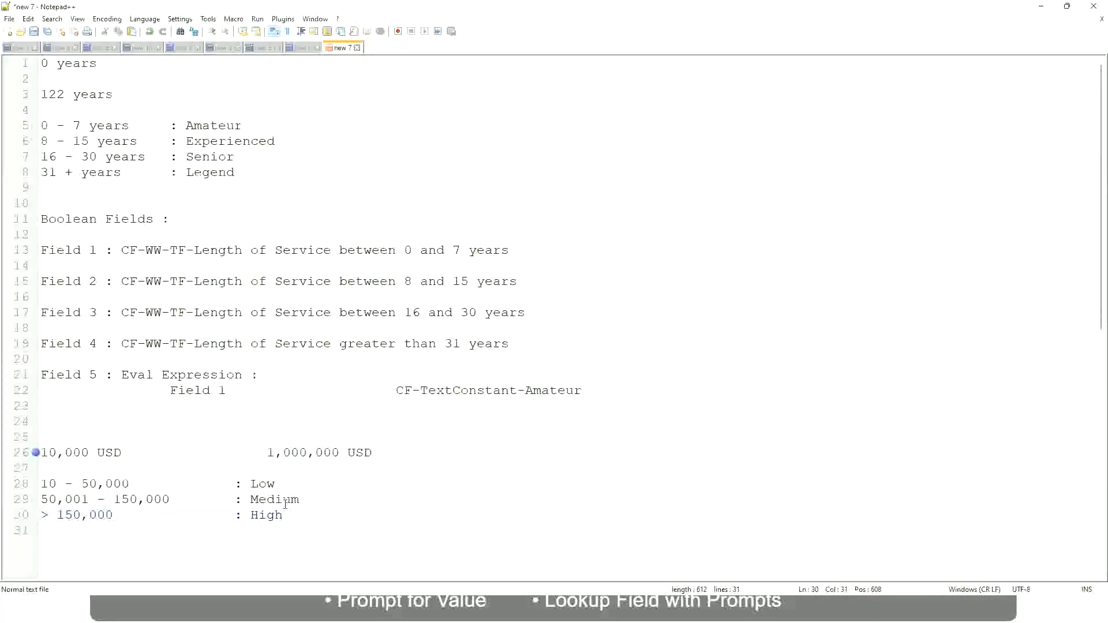